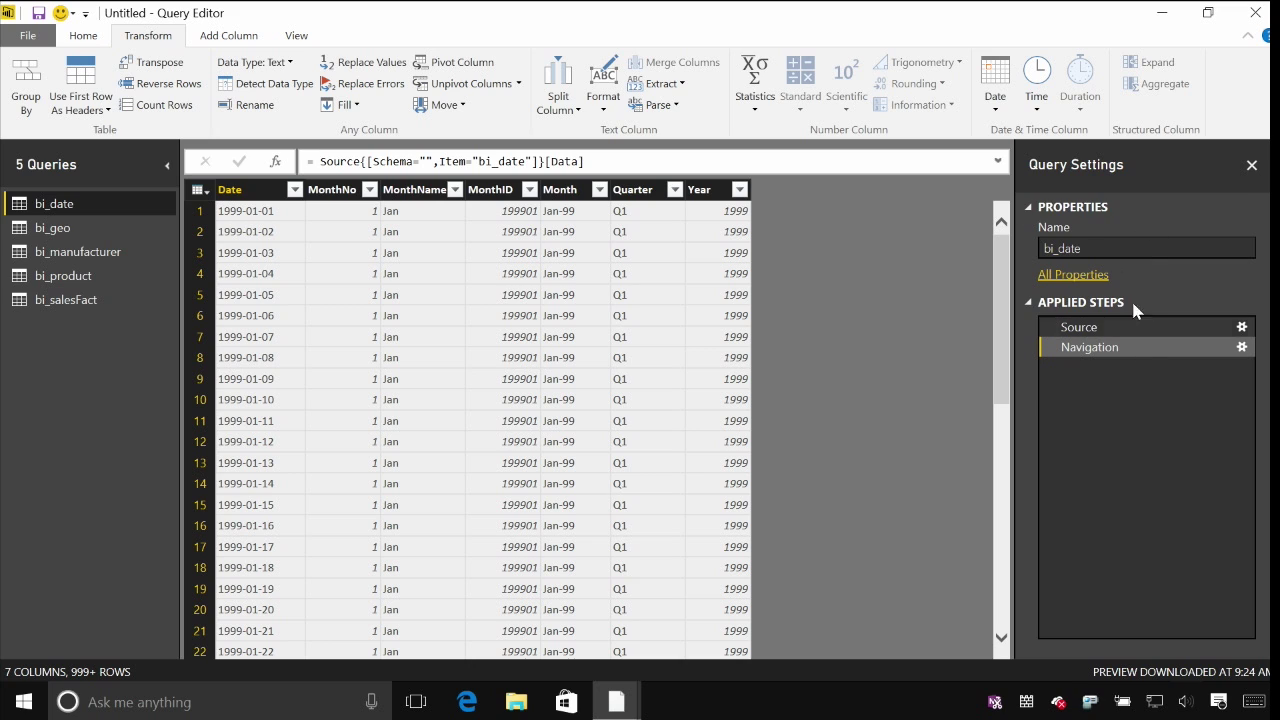
Rename the bi_date query as Date and duplicate its Date column
{"action": "left_click", "coordinate": [1098, 250]}
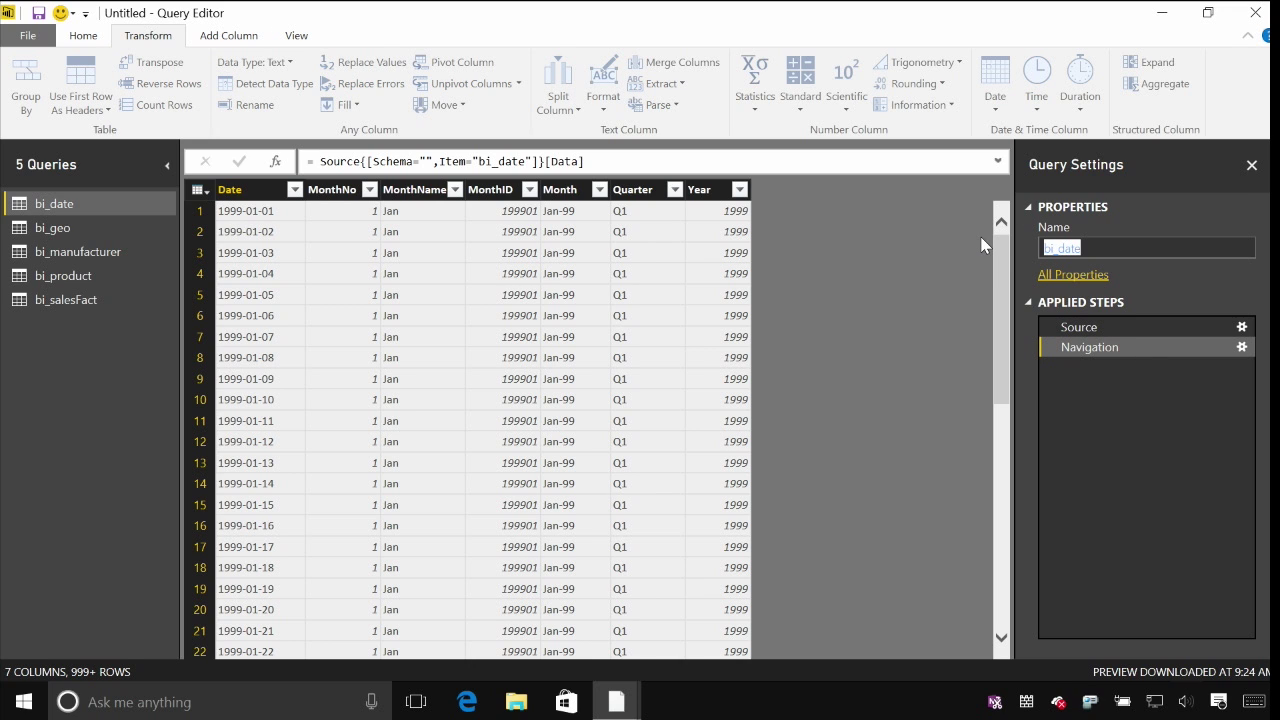
{"action": "type", "text": "Date"}
{"action": "left_click", "coordinate": [254, 189]}
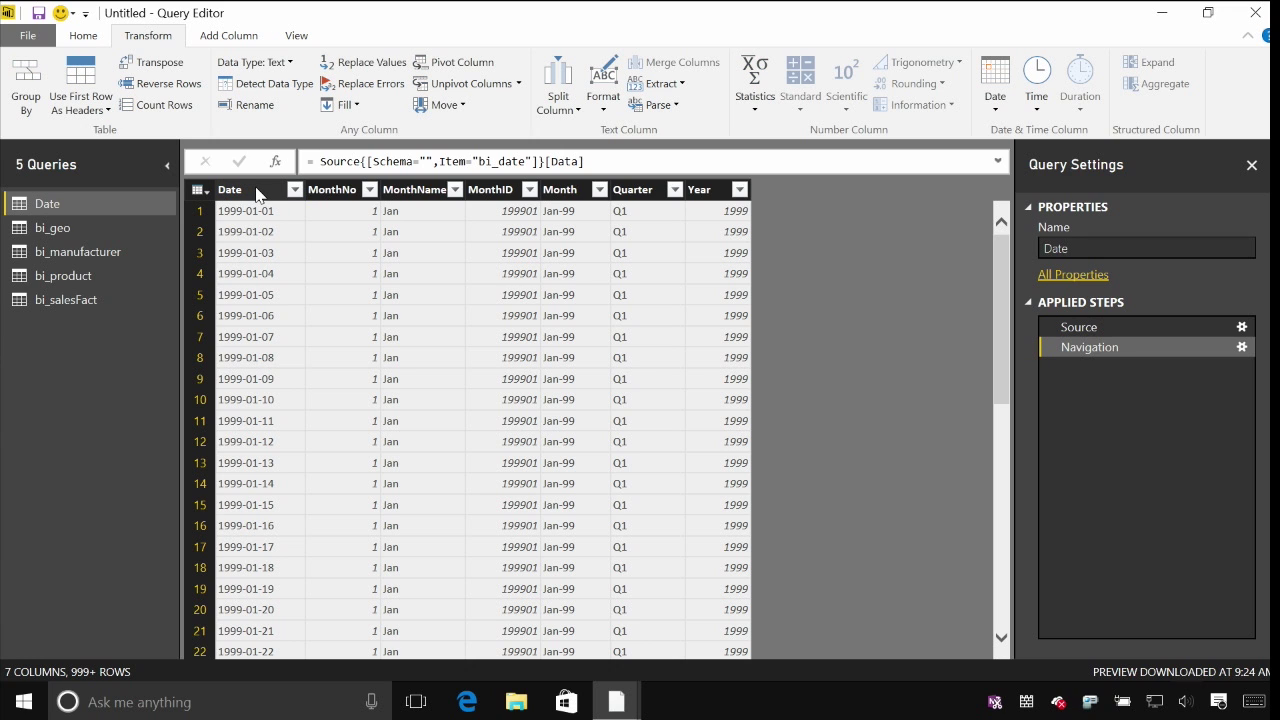
{"action": "right_click", "coordinate": [258, 193]}
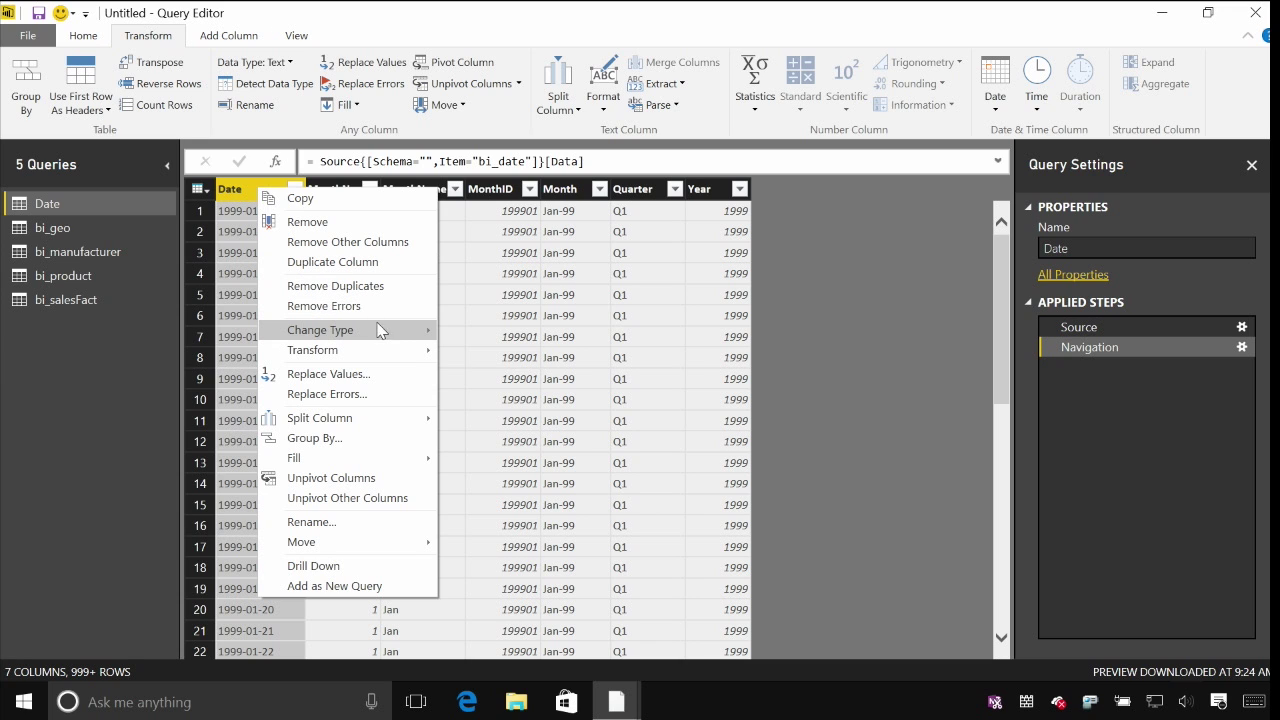
{"action": "mouse_move", "coordinate": [380, 330]}
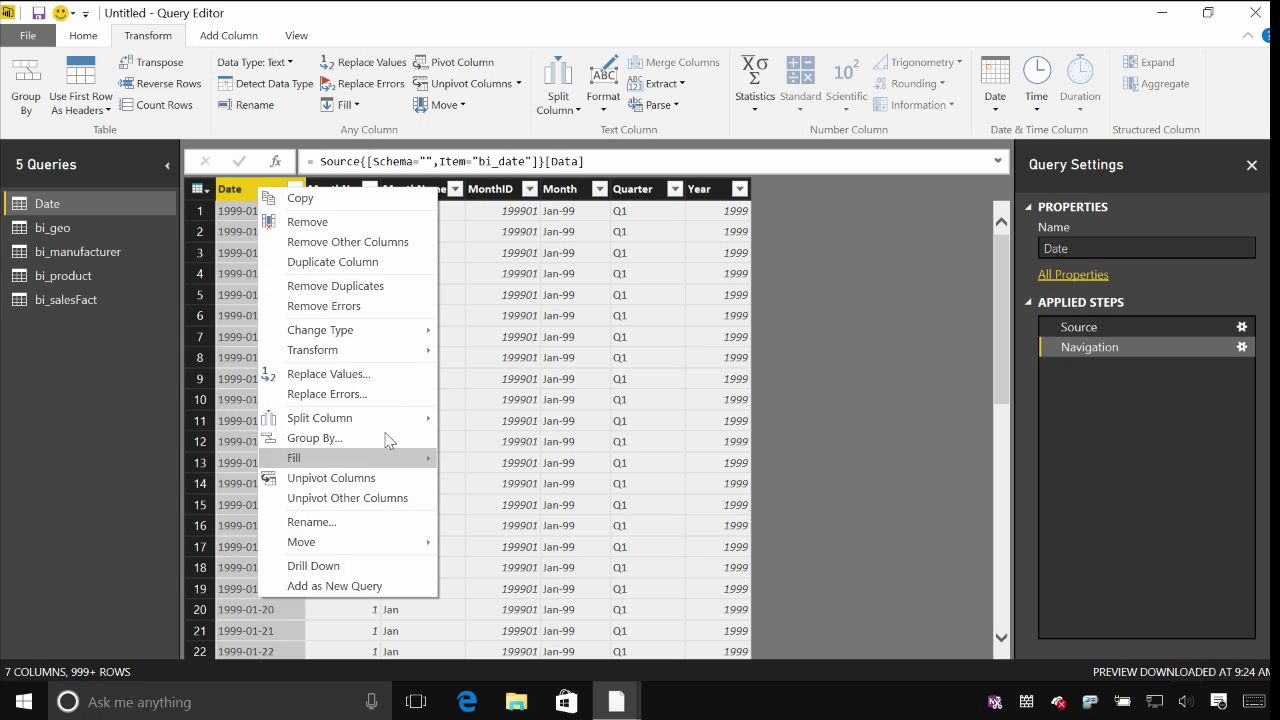
{"action": "left_click", "coordinate": [388, 262]}
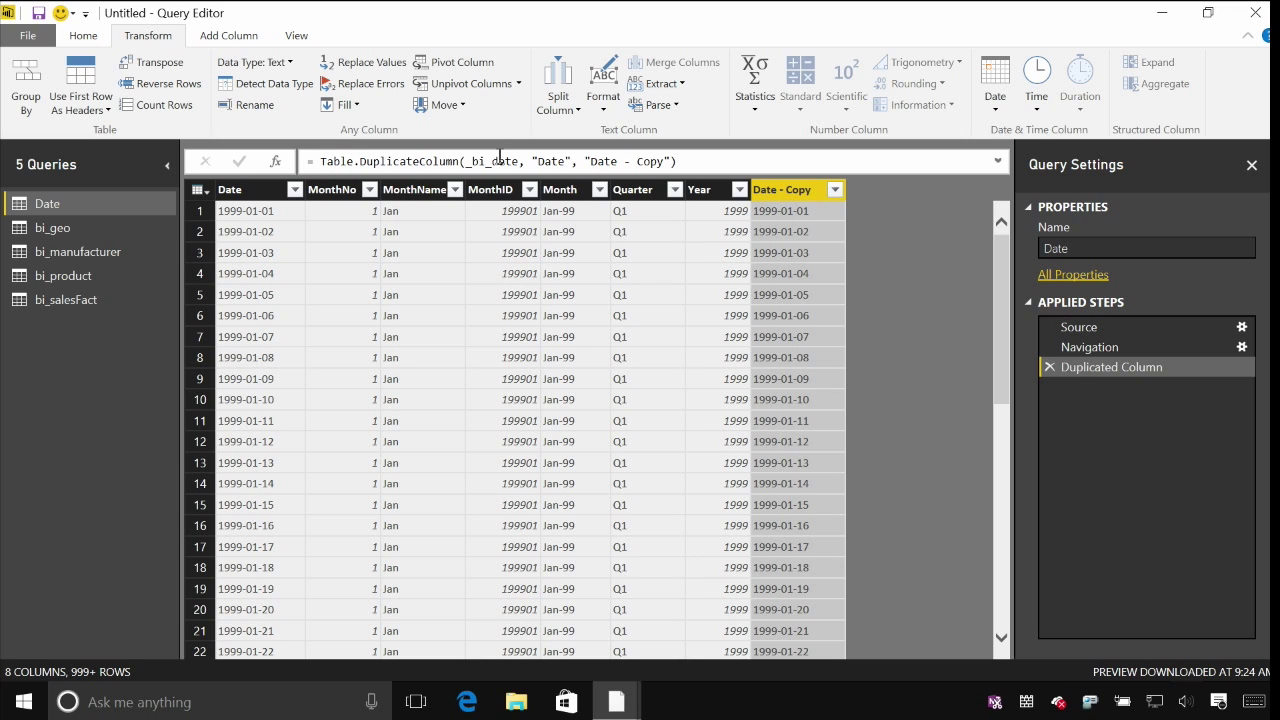
Change the data type of the duplicated Date - Copy column to Date
{"action": "left_click", "coordinate": [83, 35]}
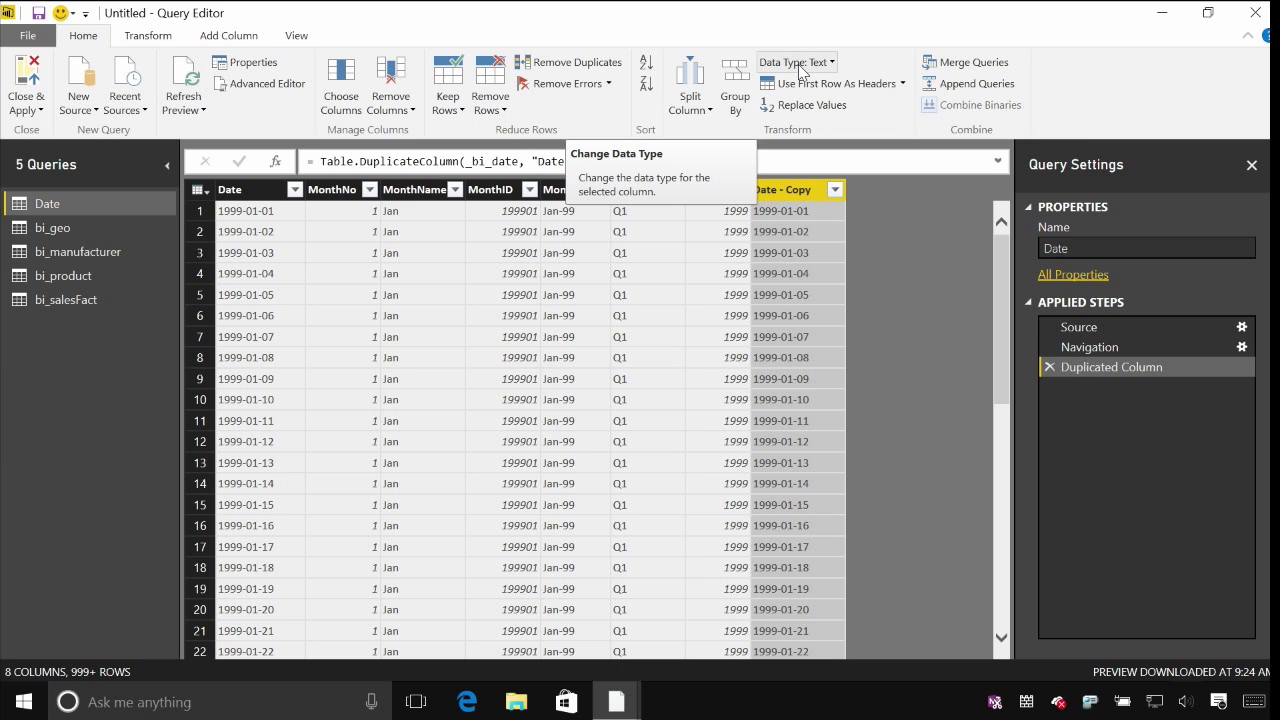
{"action": "left_click", "coordinate": [800, 64]}
{"action": "left_click", "coordinate": [751, 175]}
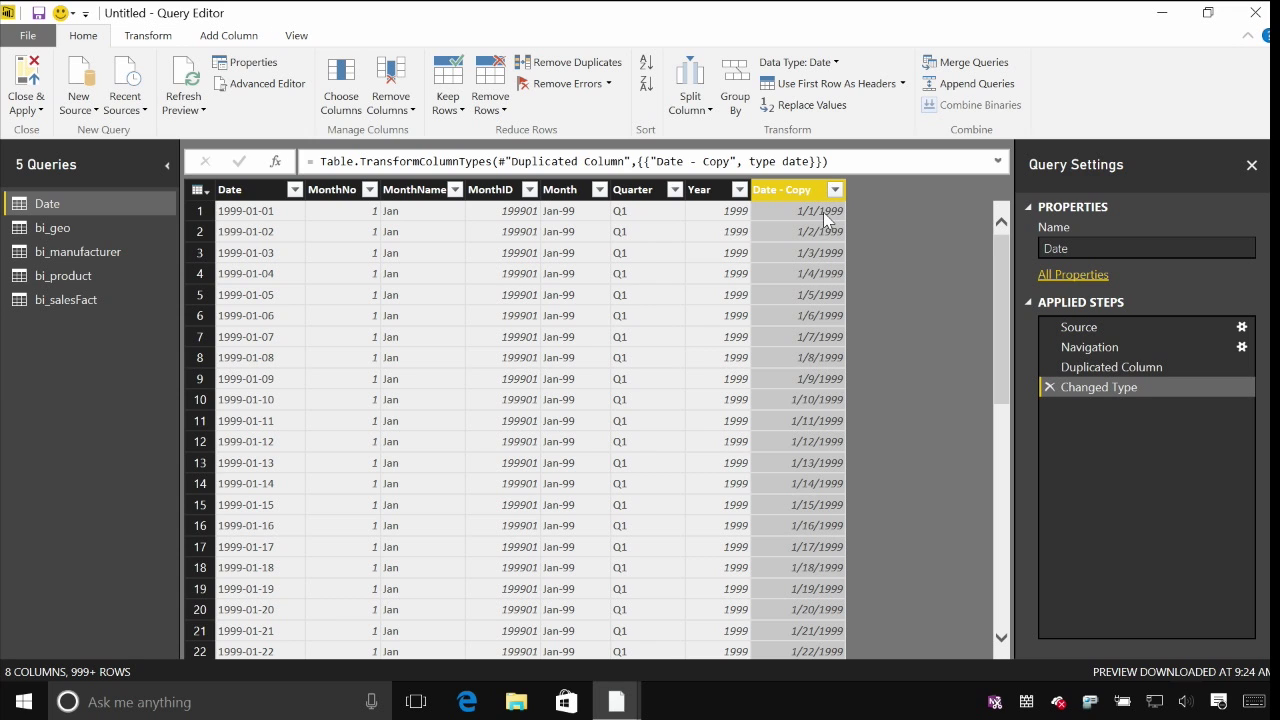
Rename the Date - Copy column as Date 2
{"action": "double_click", "coordinate": [798, 190]}
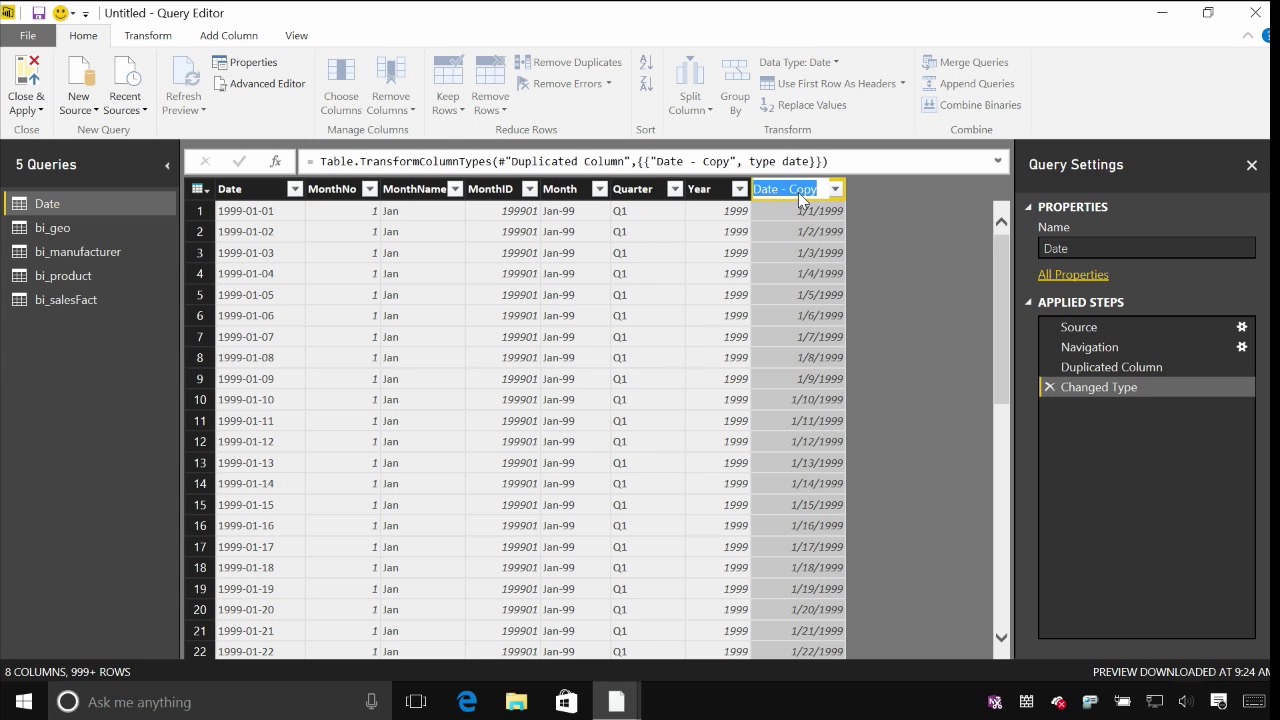
{"action": "key", "text": "End"}
{"action": "key", "text": "BackSpace"}
{"action": "key", "text": "BackSpace"}
{"action": "key", "text": "BackSpace"}
{"action": "key", "text": "BackSpace"}
{"action": "key", "text": "BackSpace"}
{"action": "key", "text": "BackSpace"}
{"action": "key", "text": "Return"}
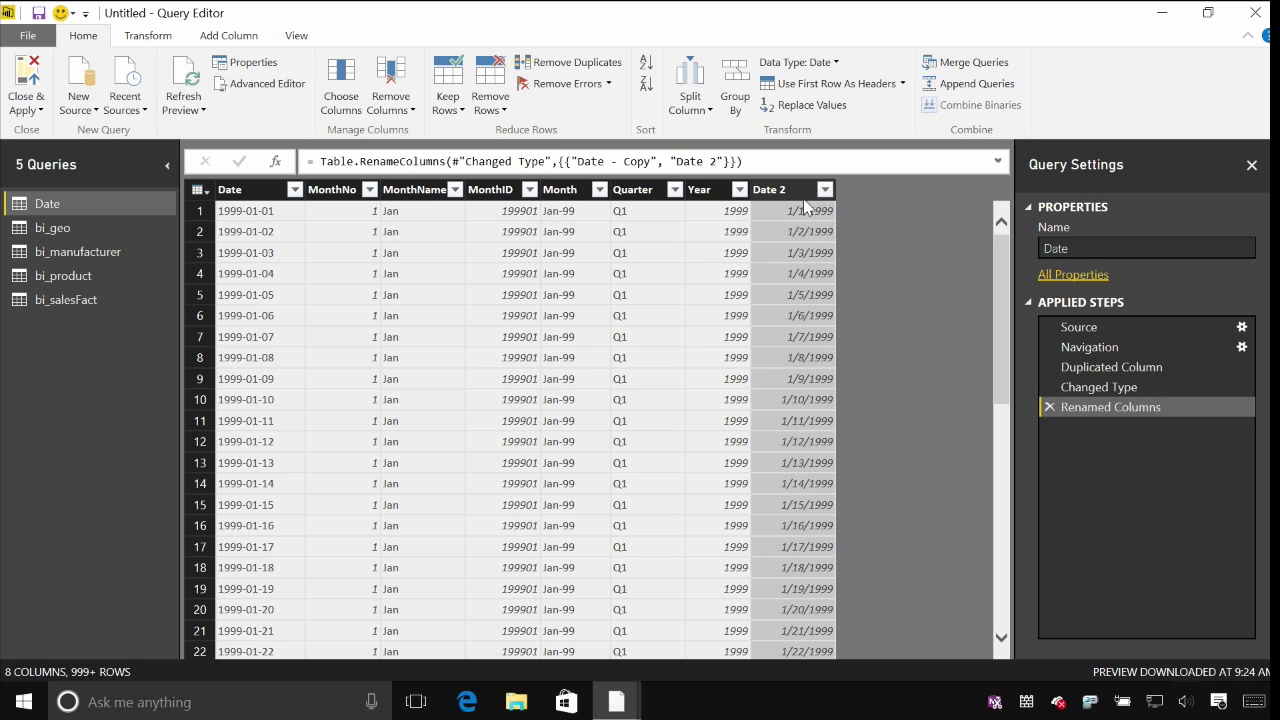
Add a Day of Week column derived from the Date 2 column
{"action": "left_click", "coordinate": [206, 36]}
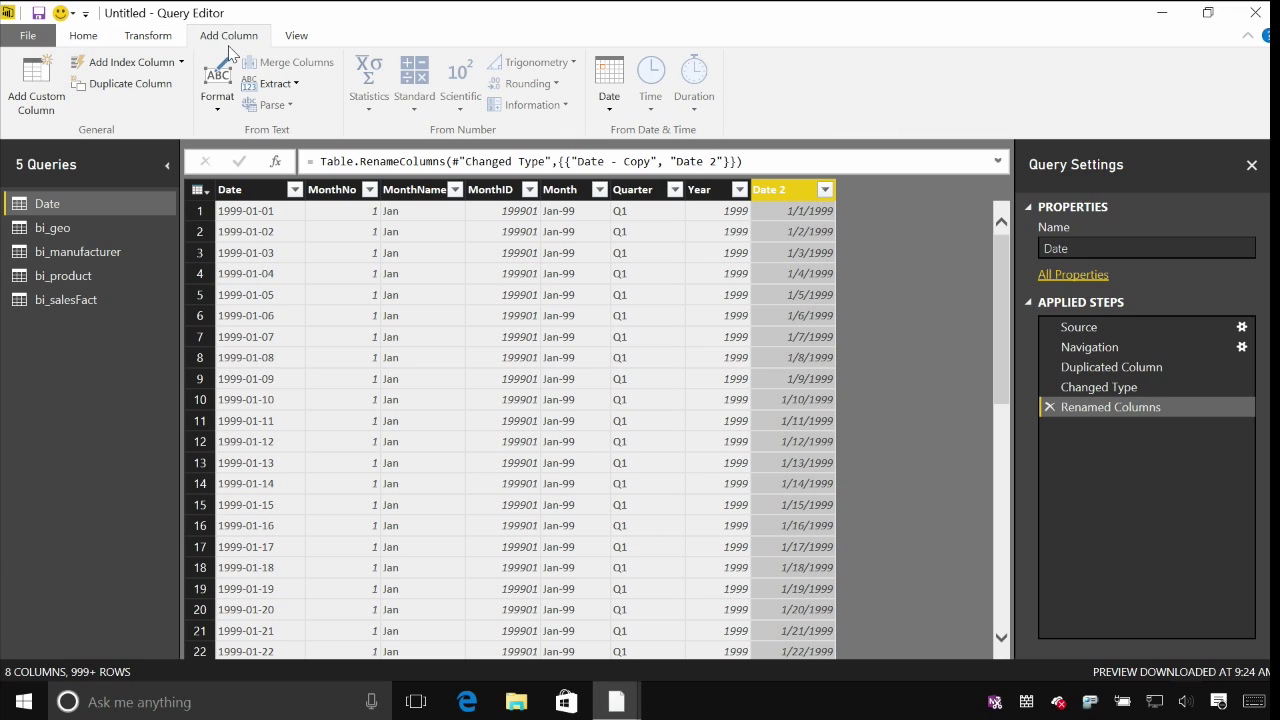
{"action": "left_click", "coordinate": [608, 90]}
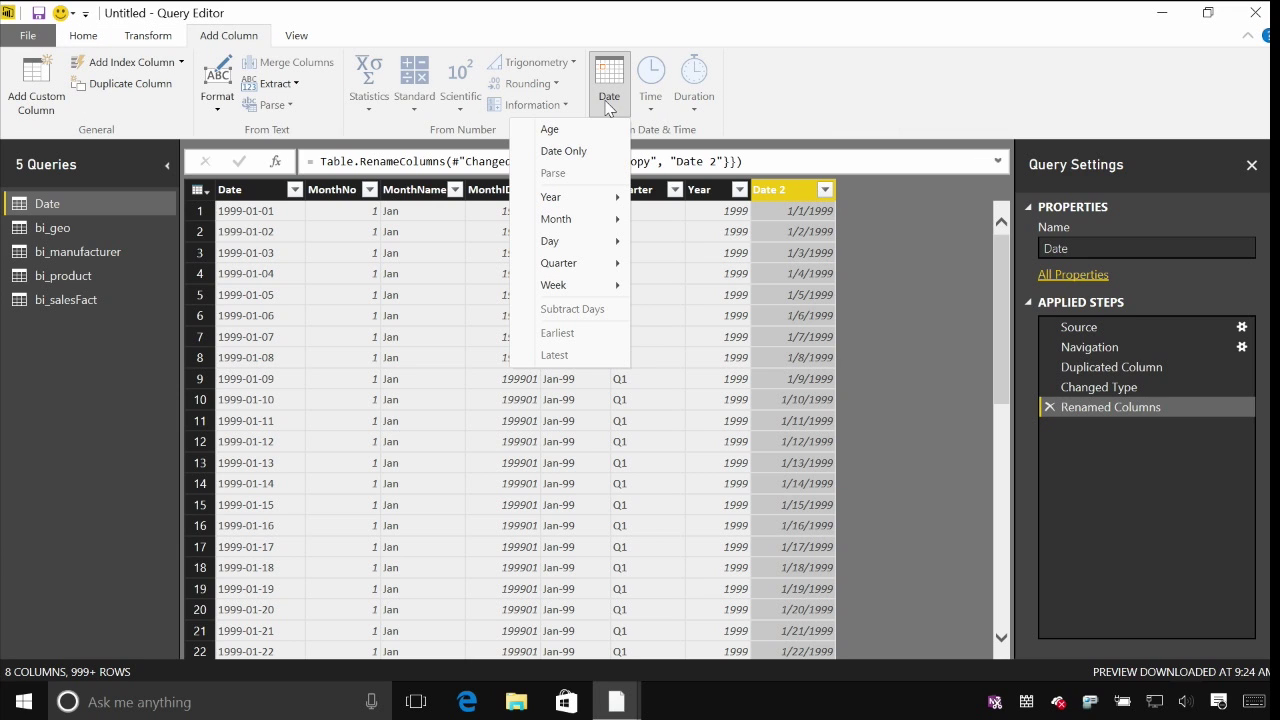
{"action": "mouse_move", "coordinate": [594, 200]}
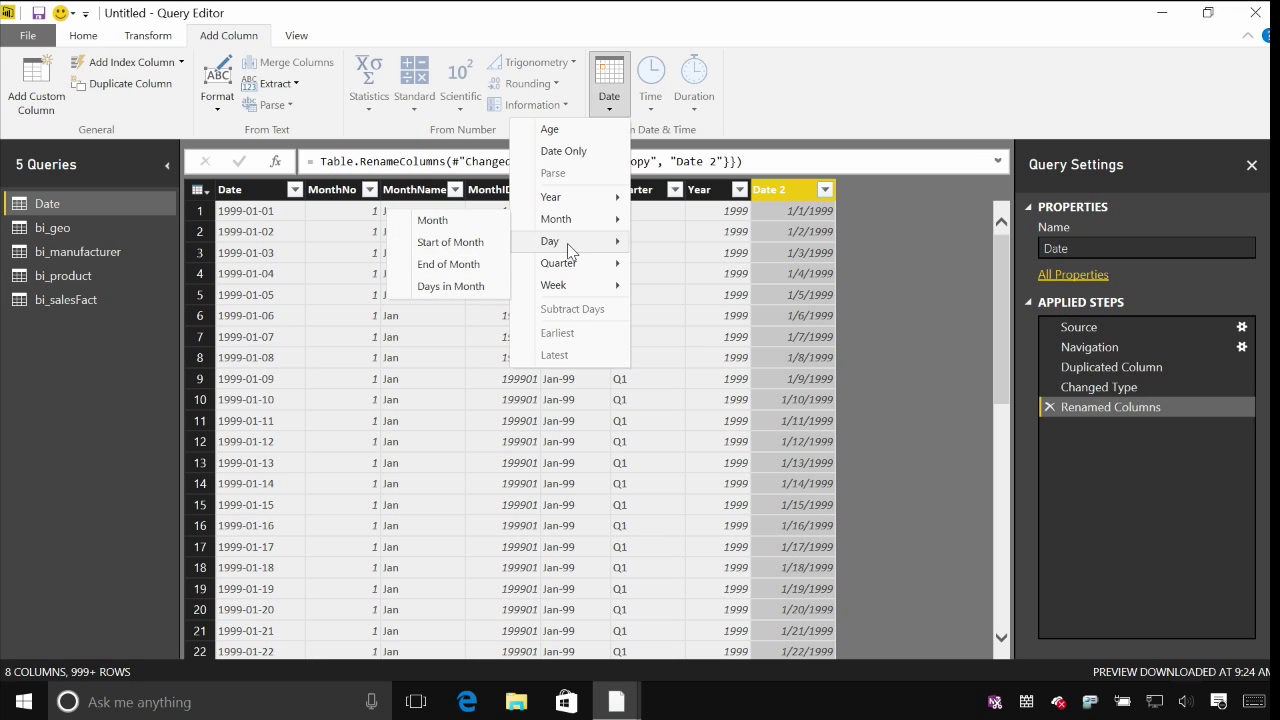
{"action": "mouse_move", "coordinate": [569, 249]}
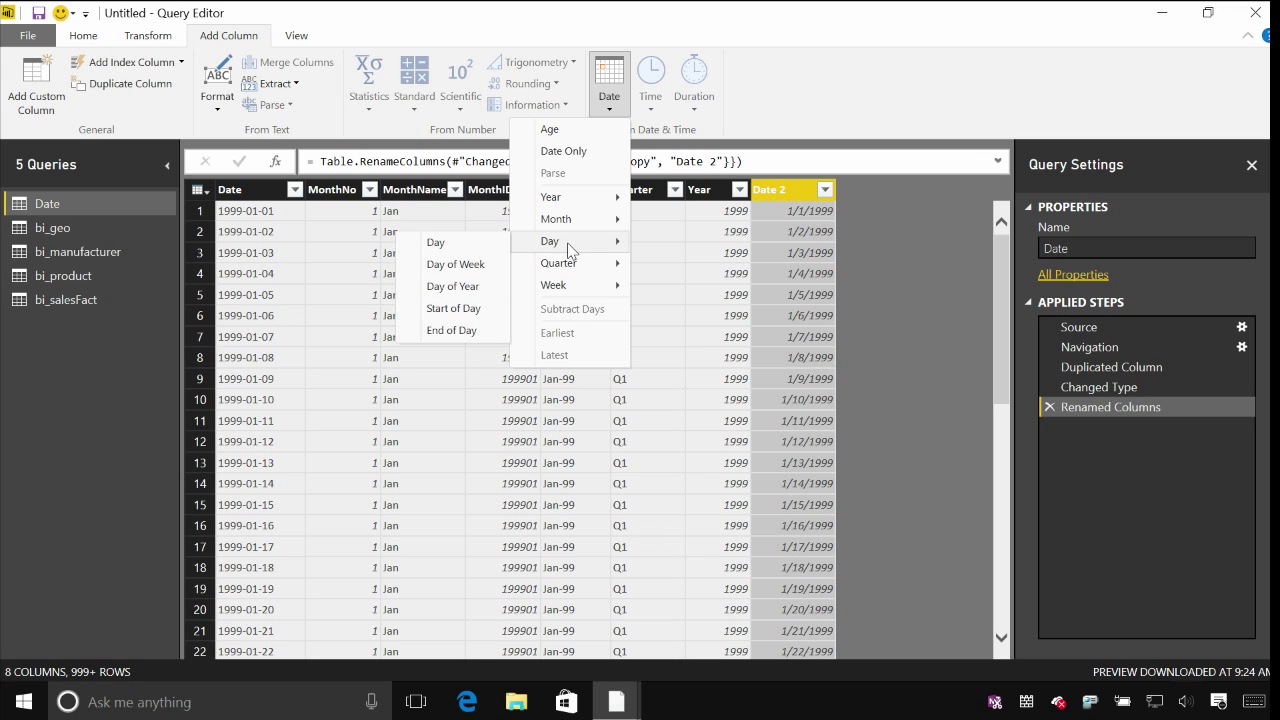
{"action": "left_click", "coordinate": [467, 266]}
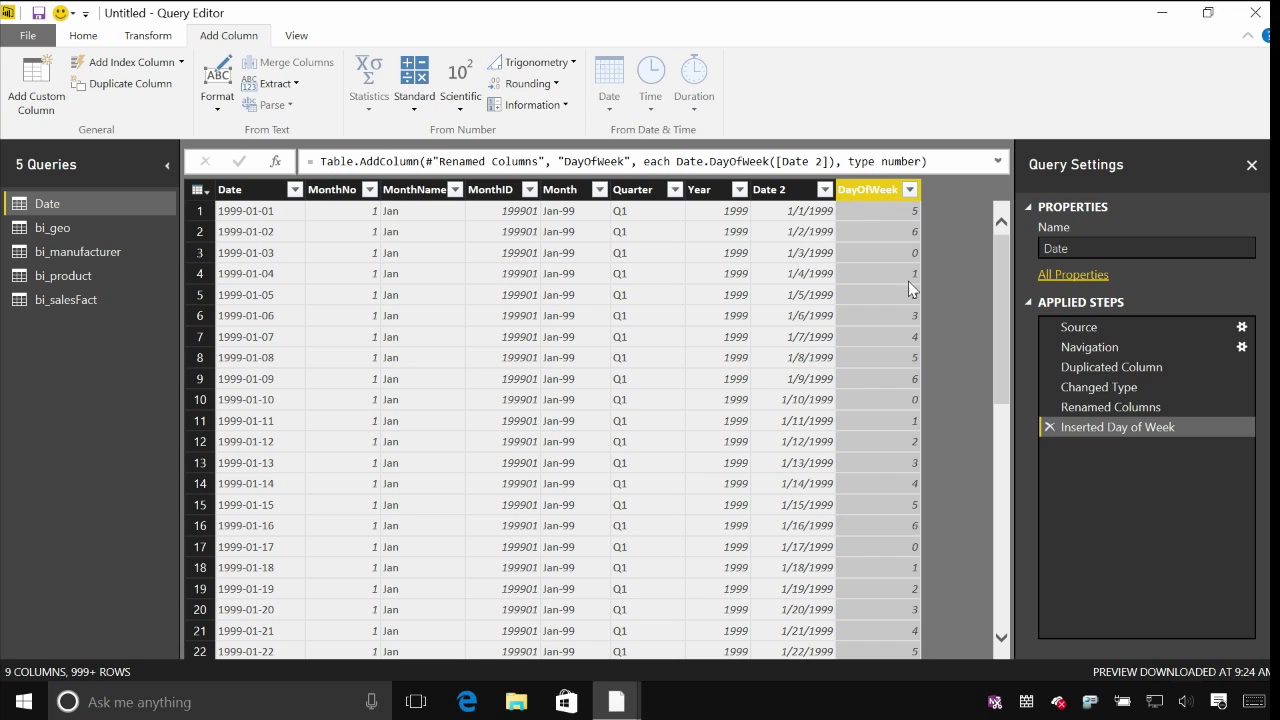
Add a Week of Year column derived from the Date 2 column
{"action": "left_click", "coordinate": [786, 190]}
{"action": "left_click", "coordinate": [609, 82]}
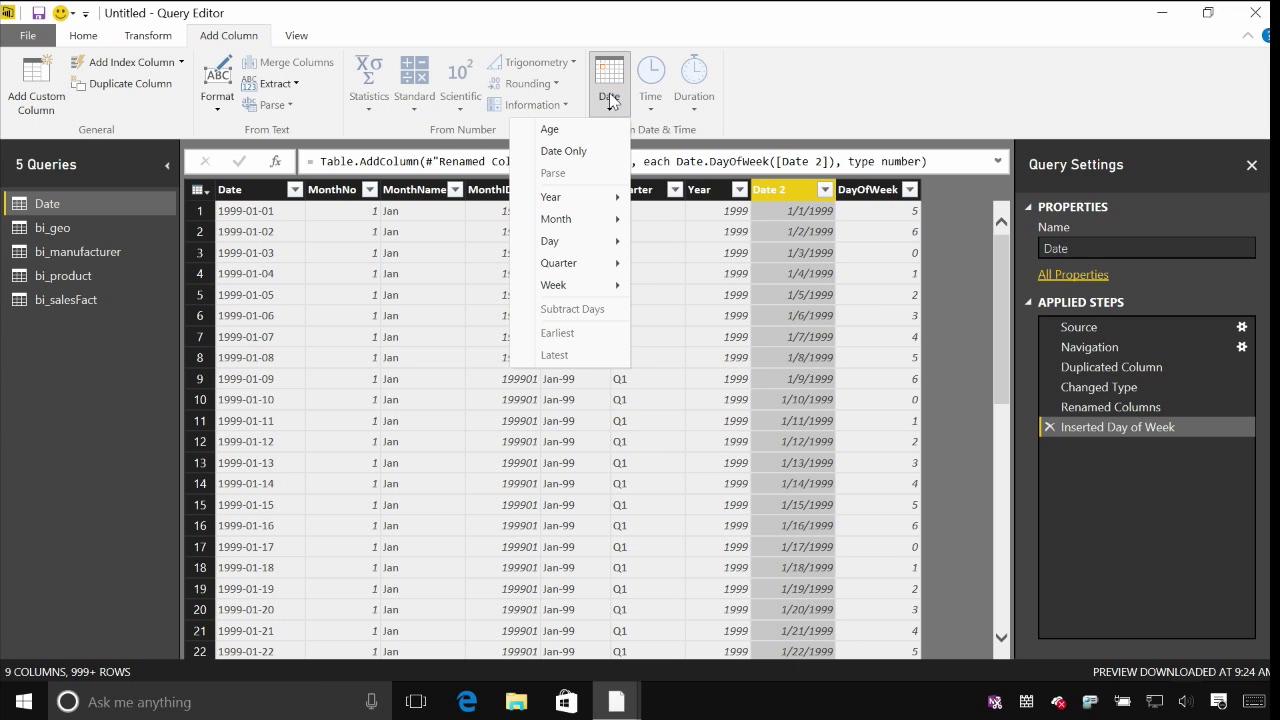
{"action": "mouse_move", "coordinate": [597, 270]}
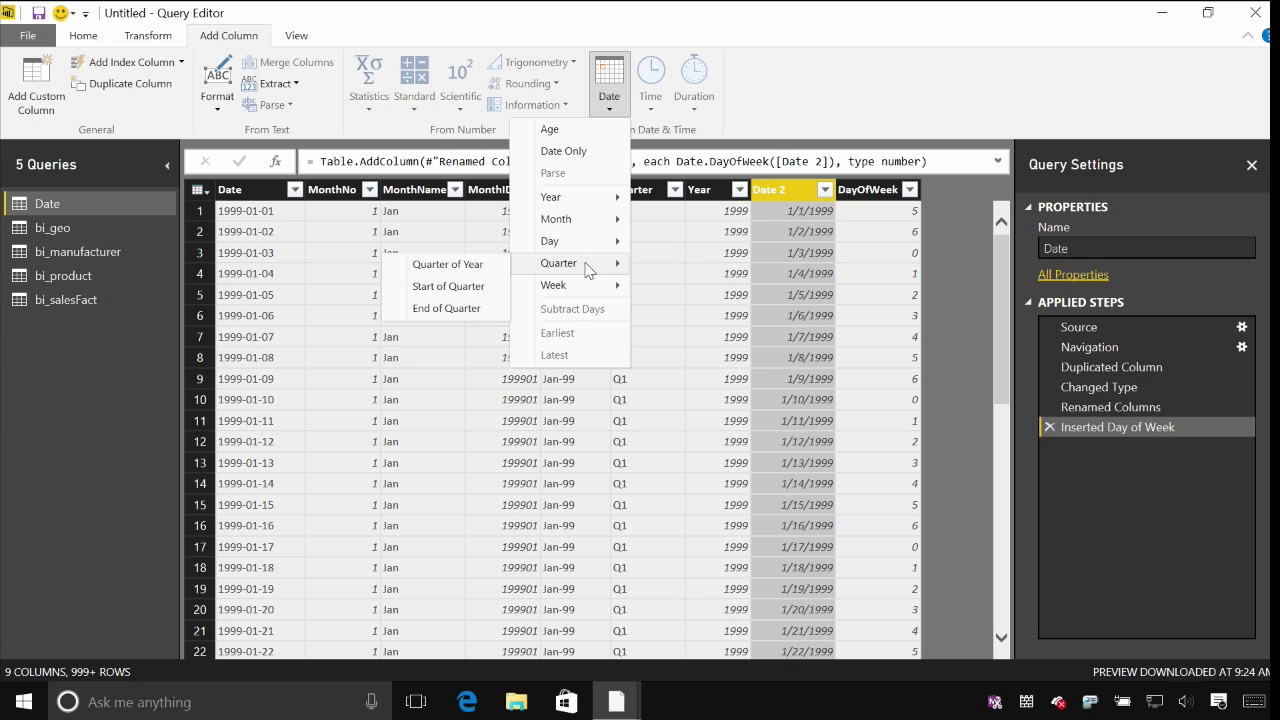
{"action": "mouse_move", "coordinate": [553, 287]}
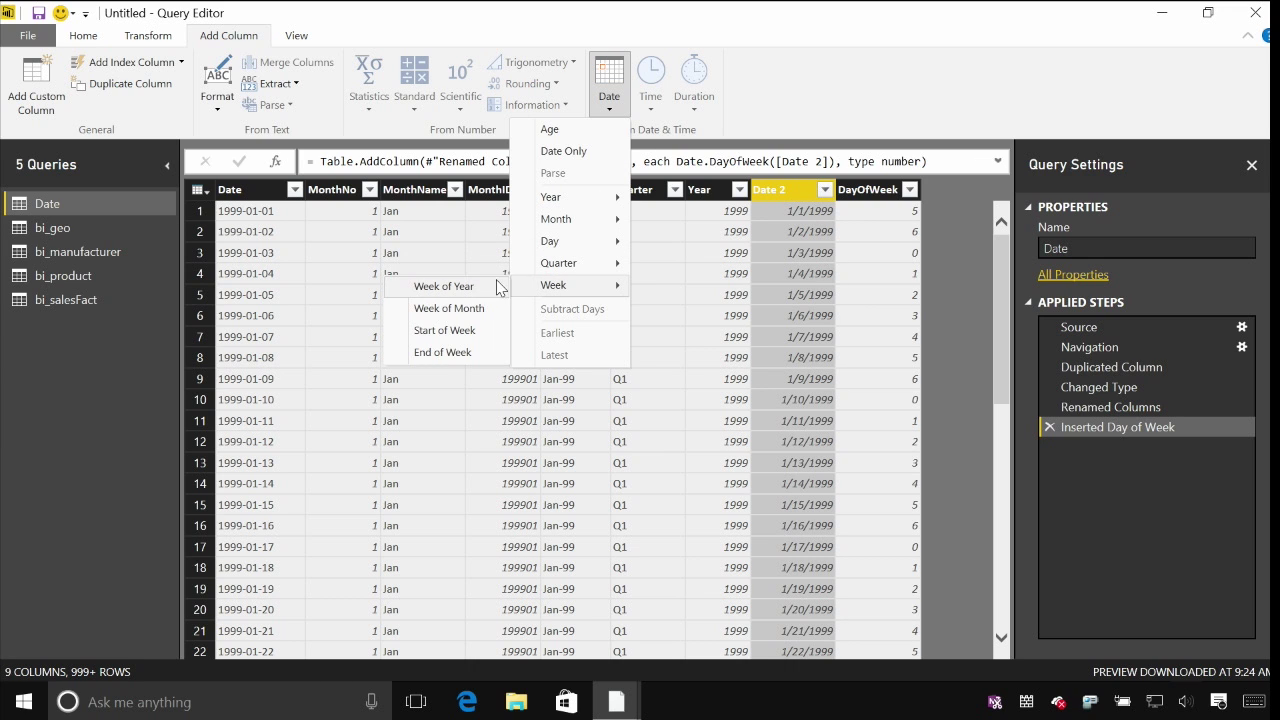
{"action": "left_click", "coordinate": [450, 285]}
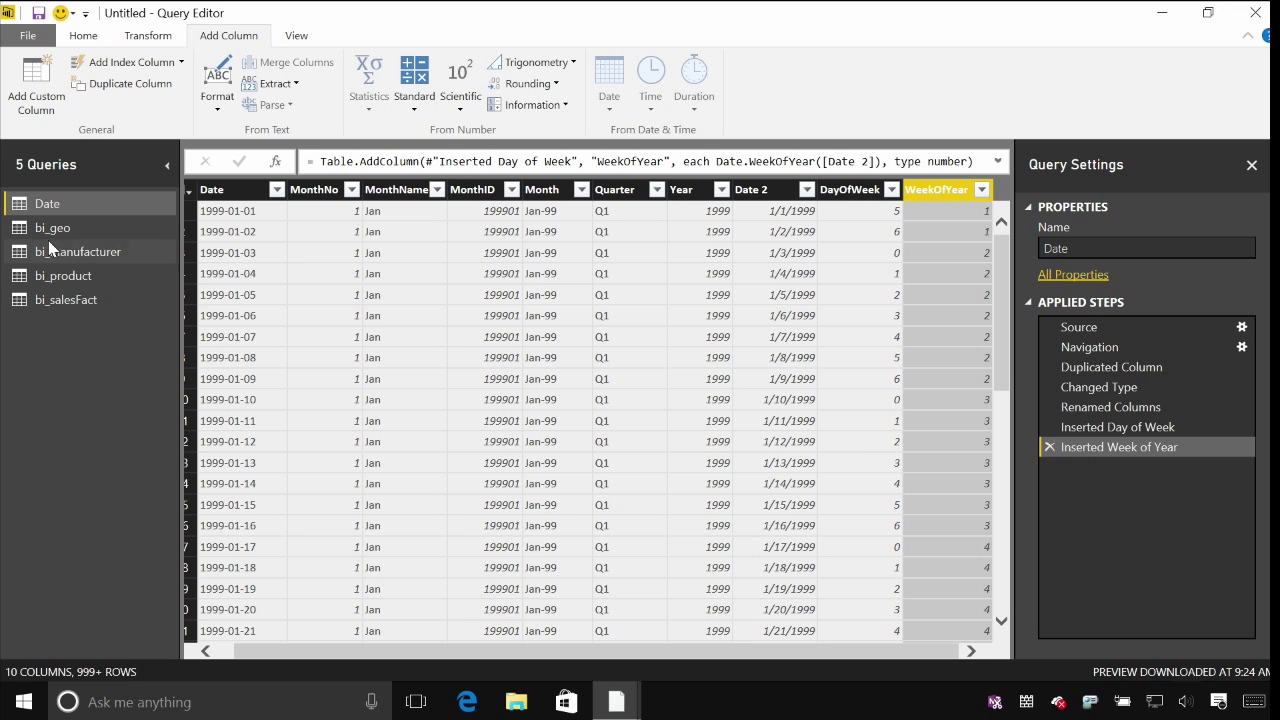
Rename the bi_geo query as Geography
{"action": "left_click", "coordinate": [103, 234]}
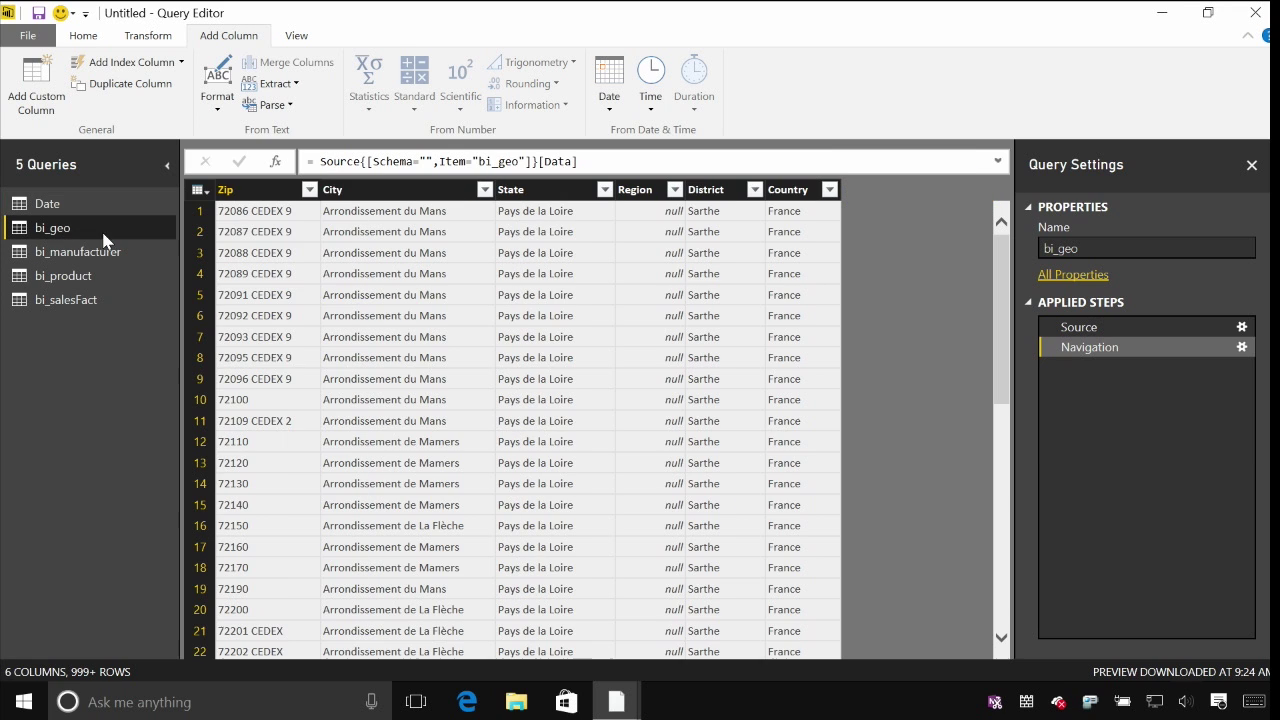
{"action": "left_click", "coordinate": [1100, 247]}
{"action": "type", "text": "Georgaphy"}
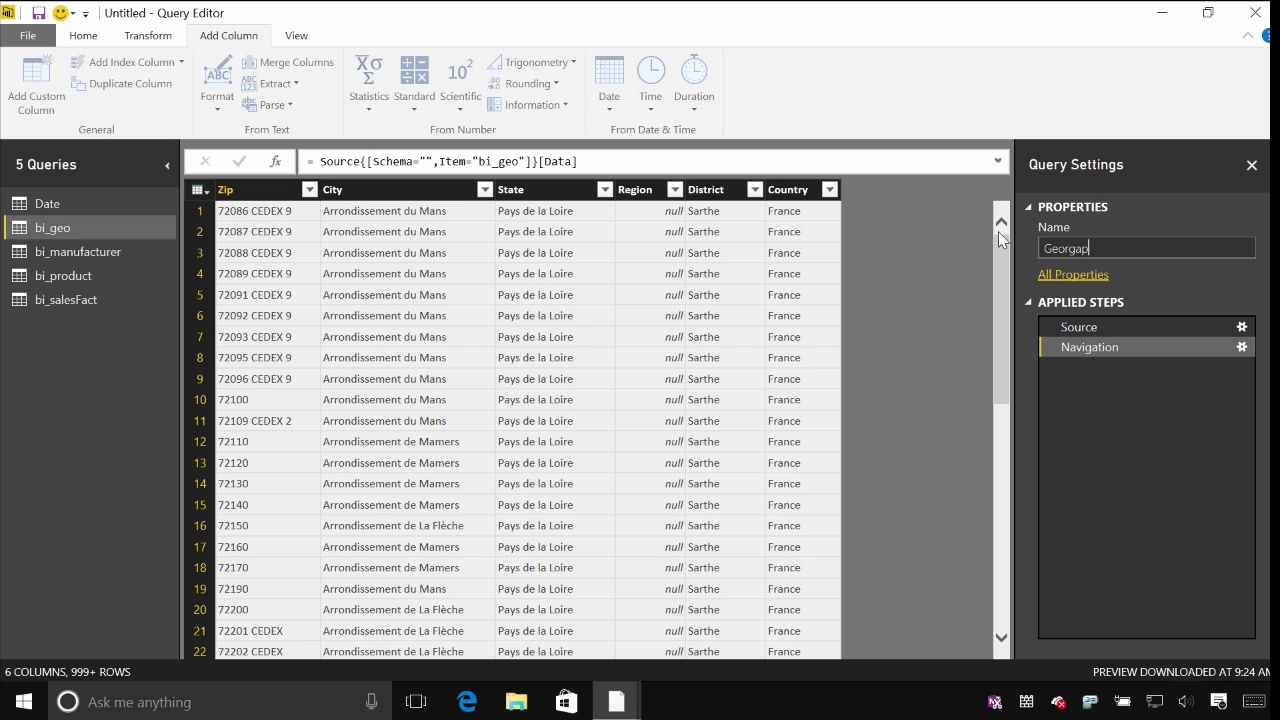
{"action": "key", "text": "Left"}
{"action": "key", "text": "Left"}
{"action": "key", "text": "Left"}
{"action": "key", "text": "Left"}
{"action": "key", "text": "BackSpace"}
{"action": "key", "text": "BackSpace"}
{"action": "key", "text": "BackSpace"}
{"action": "key", "text": "BackSpace"}
{"action": "key", "text": "BackSpace"}
{"action": "type", "text": "gr"}
{"action": "key", "text": "BackSpace"}
{"action": "key", "text": "BackSpace"}
{"action": "type", "text": "Feor"}
{"action": "key", "text": "Left"}
{"action": "type", "text": "g"}
{"action": "key", "text": "Home"}
{"action": "key", "text": "Delete"}
{"action": "type", "text": "G"}
Rename the bi_manufacturer query as Manufacturer
{"action": "left_click", "coordinate": [100, 252]}
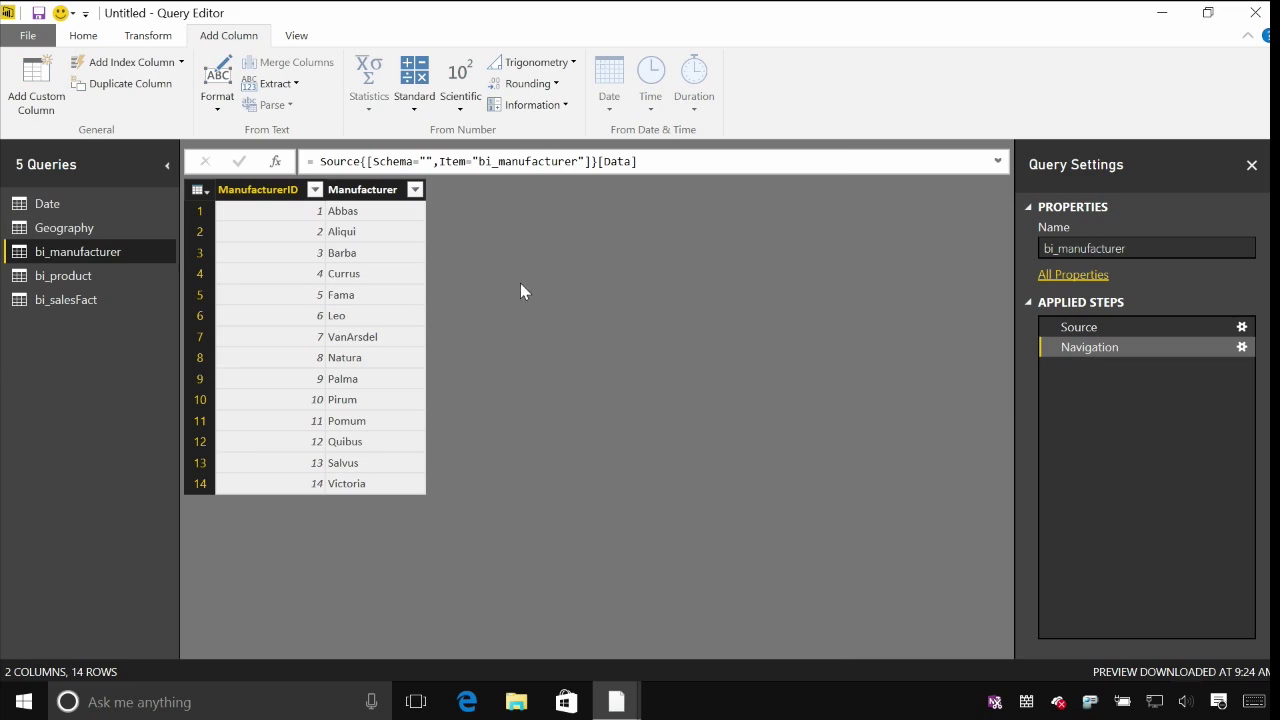
{"action": "left_click", "coordinate": [1104, 249]}
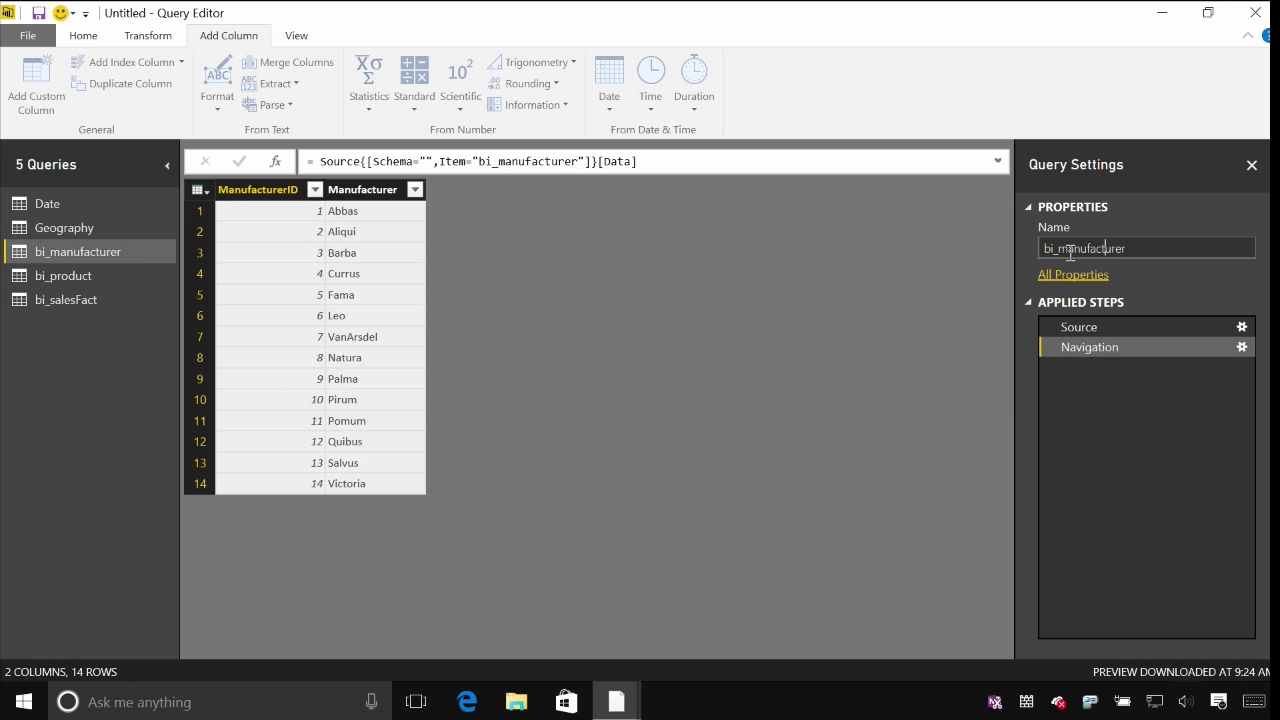
{"action": "key", "text": "ctrl+a"}
{"action": "type", "text": "Manufacturer"}
Rename the bi_product query as Product
{"action": "left_click", "coordinate": [62, 284]}
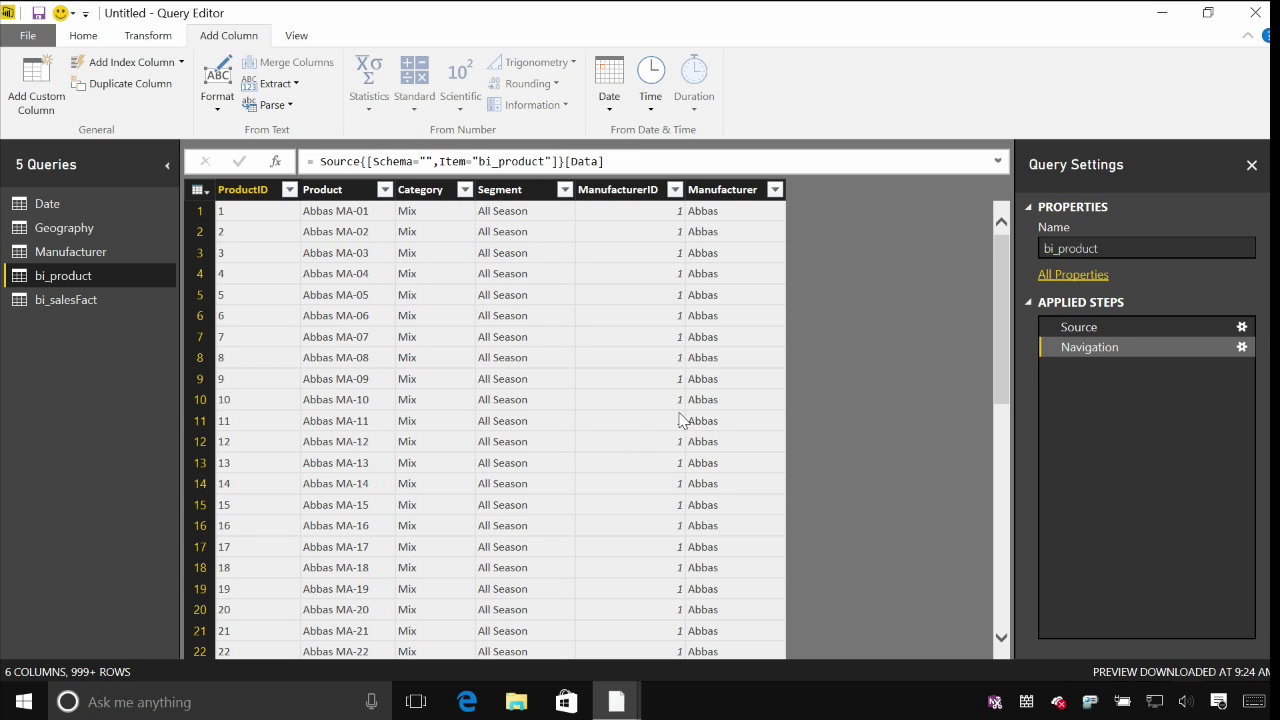
{"action": "left_click", "coordinate": [1068, 253]}
{"action": "key", "text": "BackSpace"}
{"action": "key", "text": "BackSpace"}
{"action": "key", "text": "BackSpace"}
{"action": "key", "text": "BackSpace"}
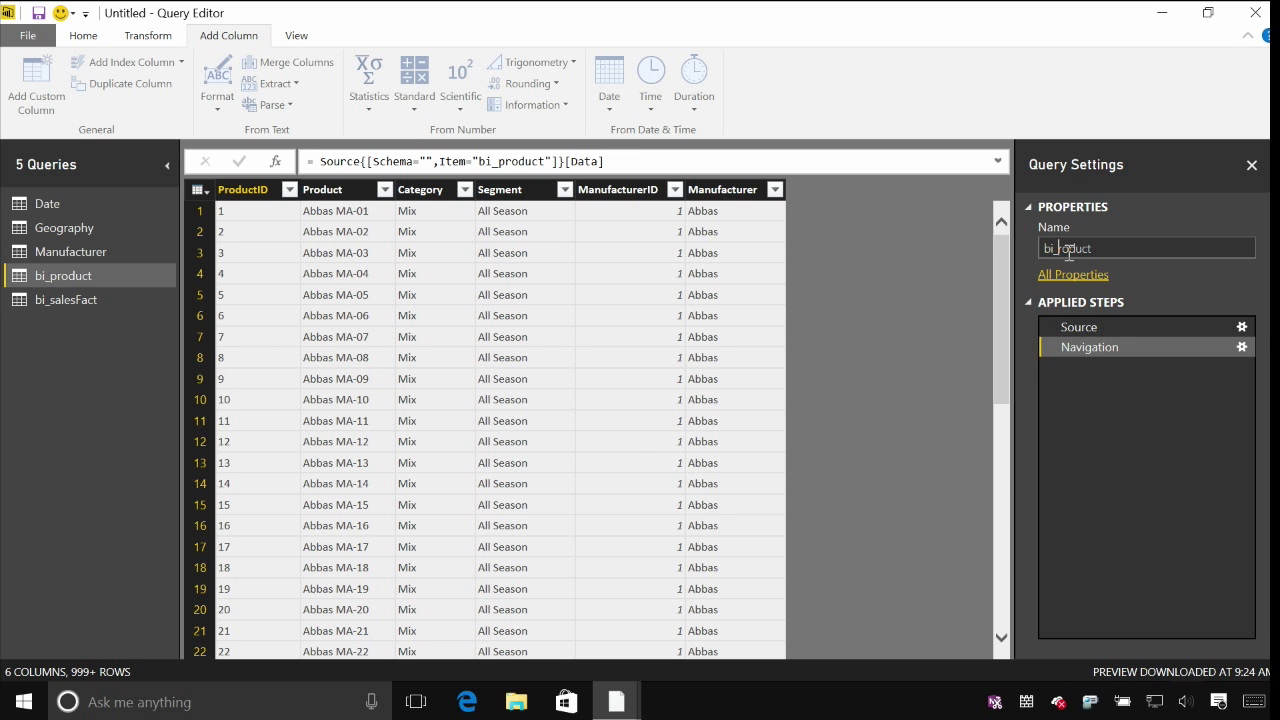
{"action": "type", "text": "P"}
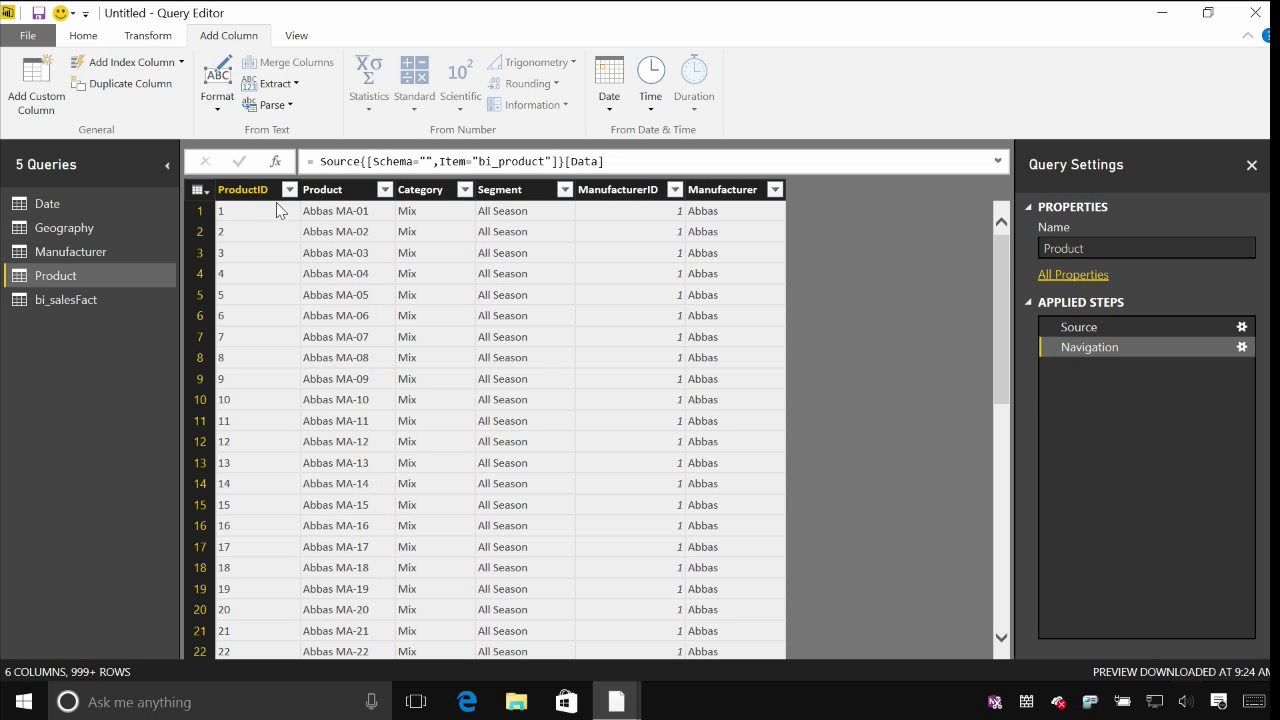
Duplicate the Product column in the Product query
{"action": "left_click", "coordinate": [330, 190]}
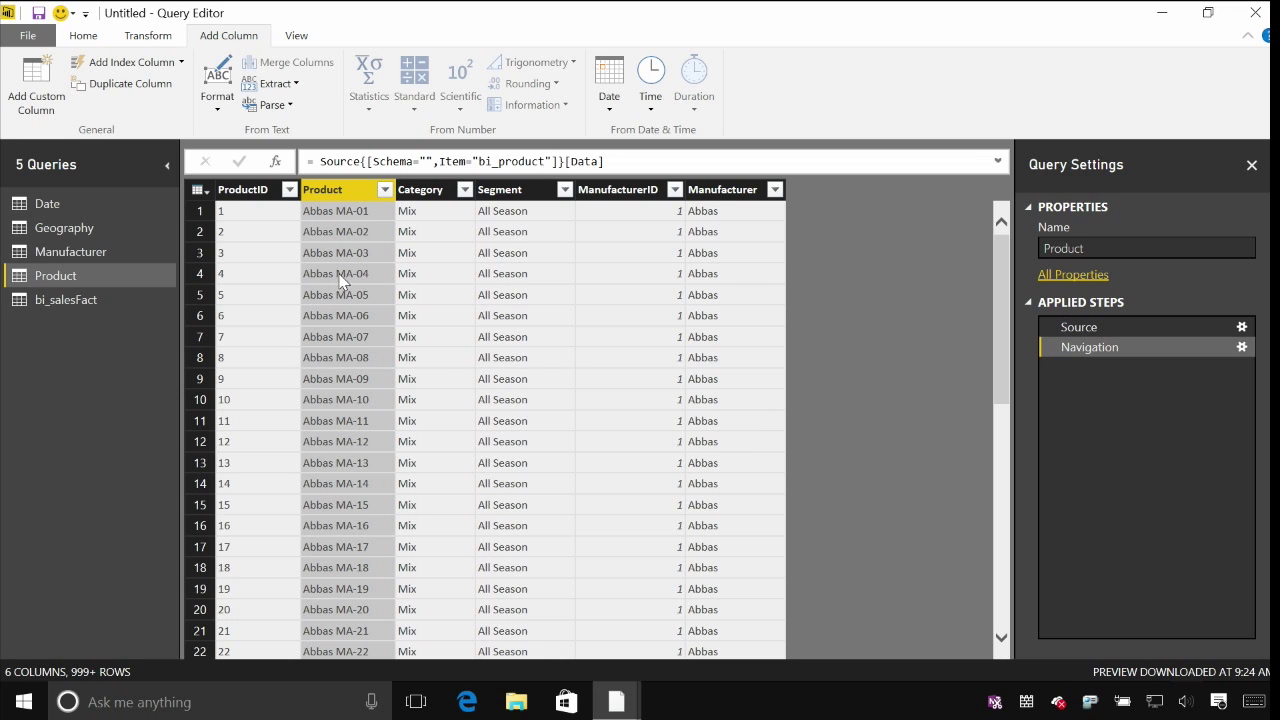
{"action": "right_click", "coordinate": [357, 188]}
{"action": "left_click", "coordinate": [416, 263]}
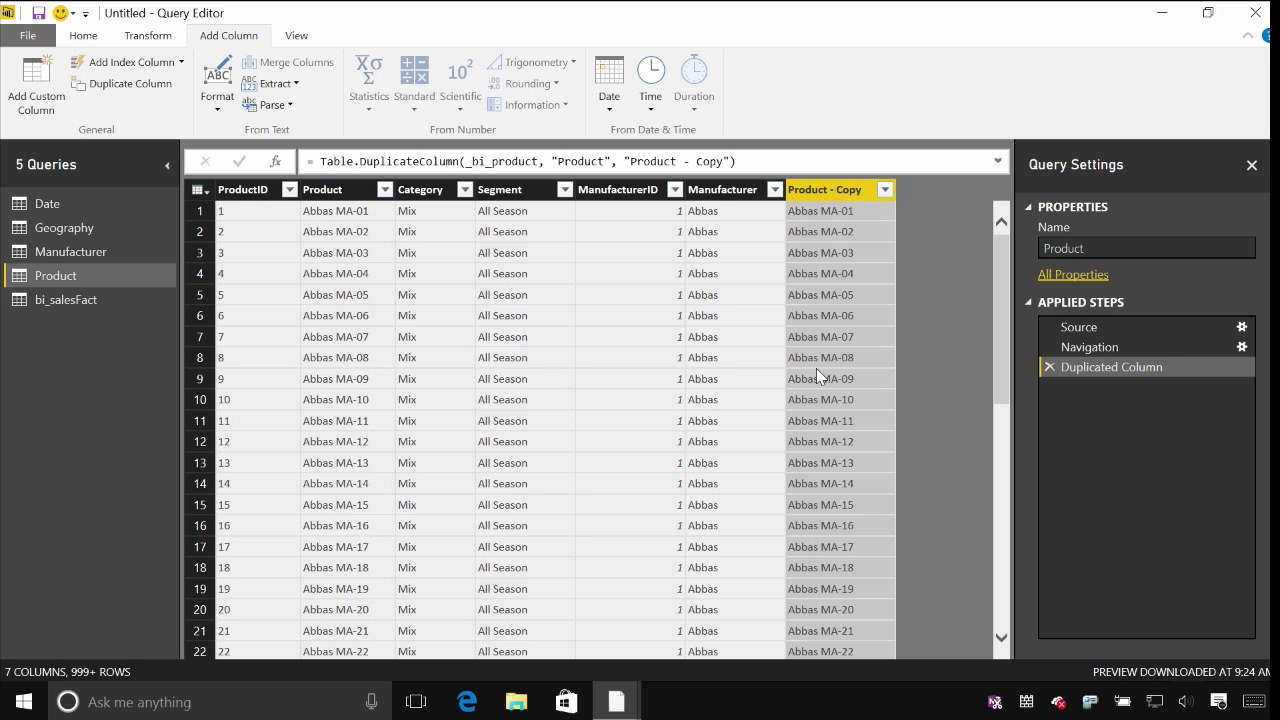
Split the Product - Copy column by delimiter, using Space at the left-most delimiter
{"action": "right_click", "coordinate": [807, 189]}
{"action": "mouse_move", "coordinate": [918, 420]}
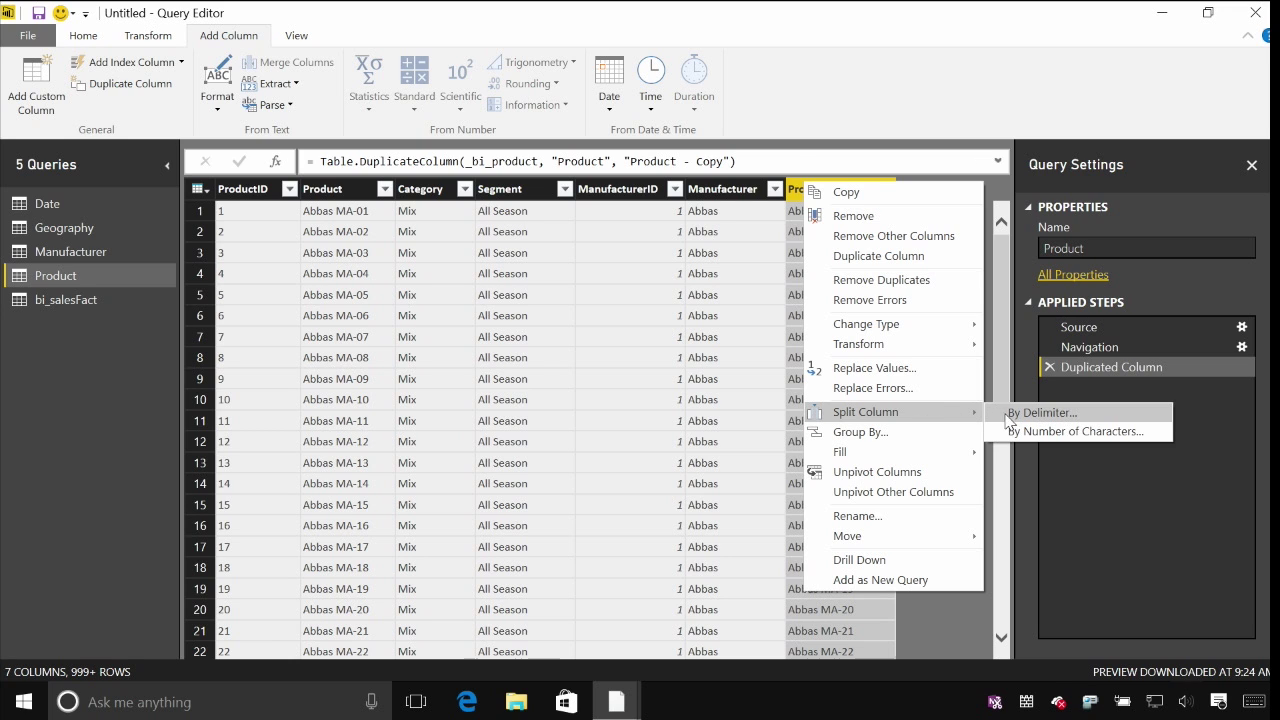
{"action": "left_click", "coordinate": [1075, 414]}
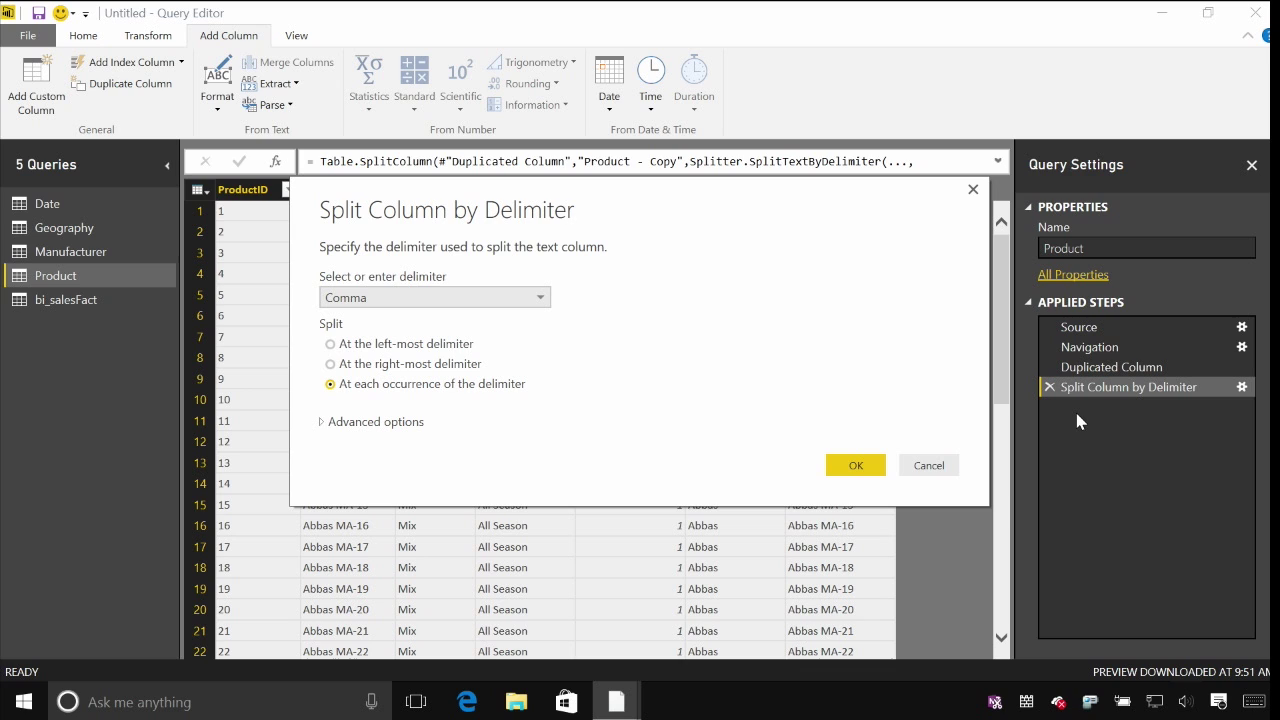
{"action": "left_click", "coordinate": [418, 298]}
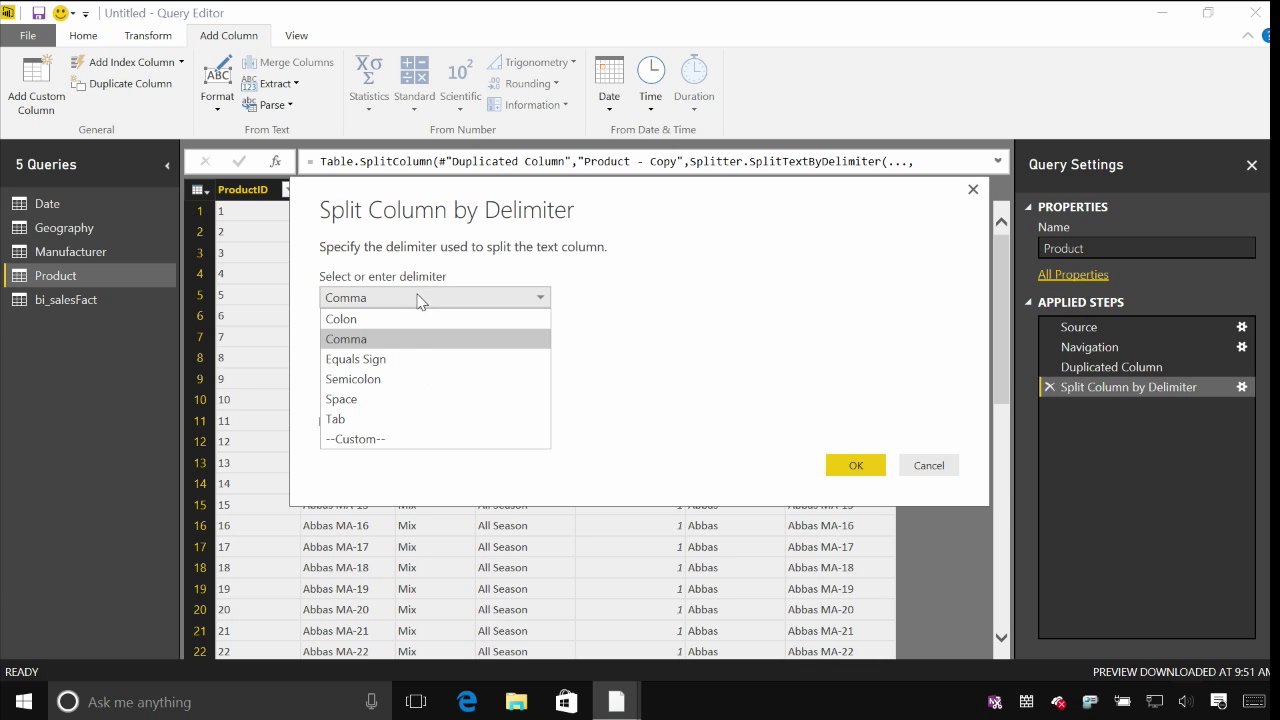
{"action": "left_click", "coordinate": [406, 399]}
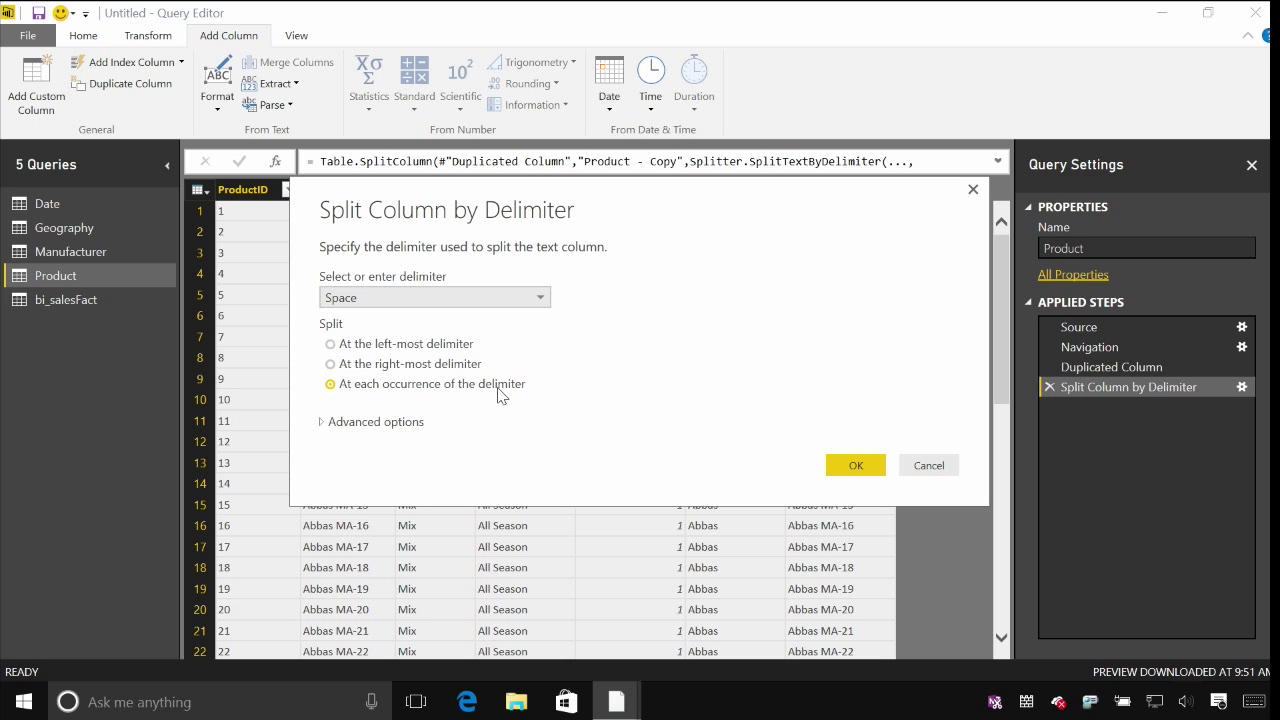
{"action": "left_click", "coordinate": [460, 350]}
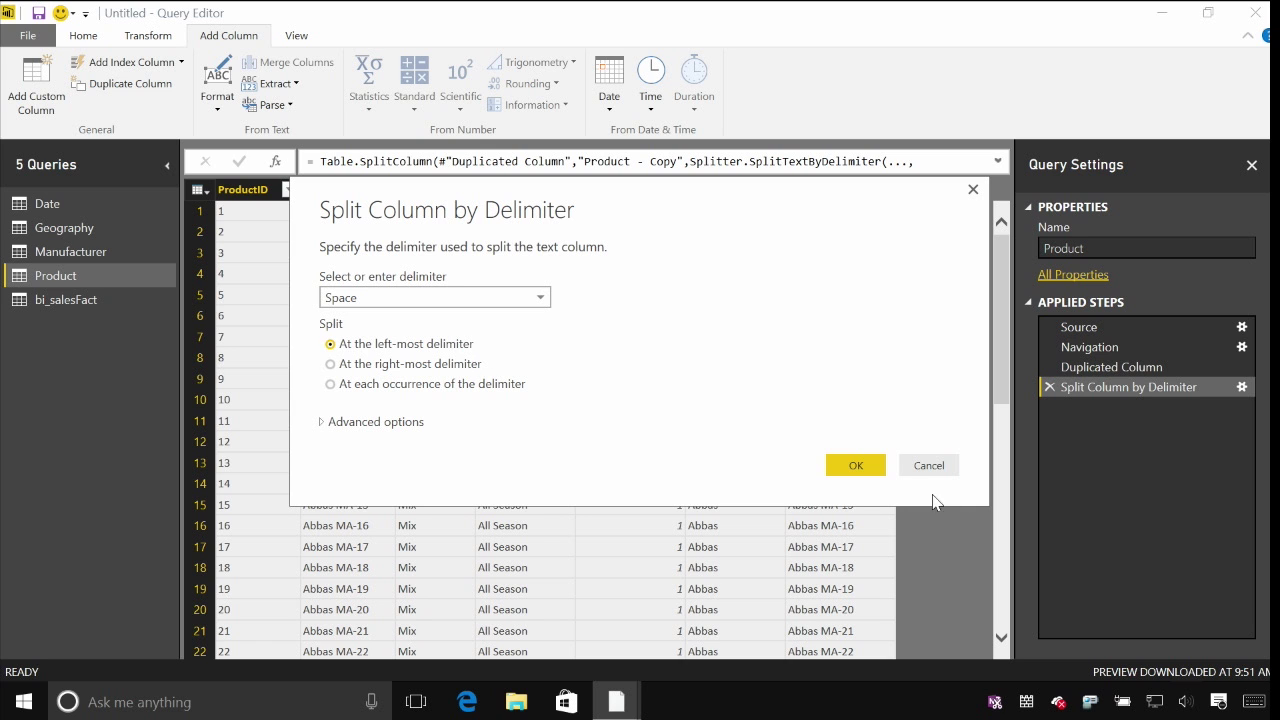
{"action": "left_click", "coordinate": [866, 465]}
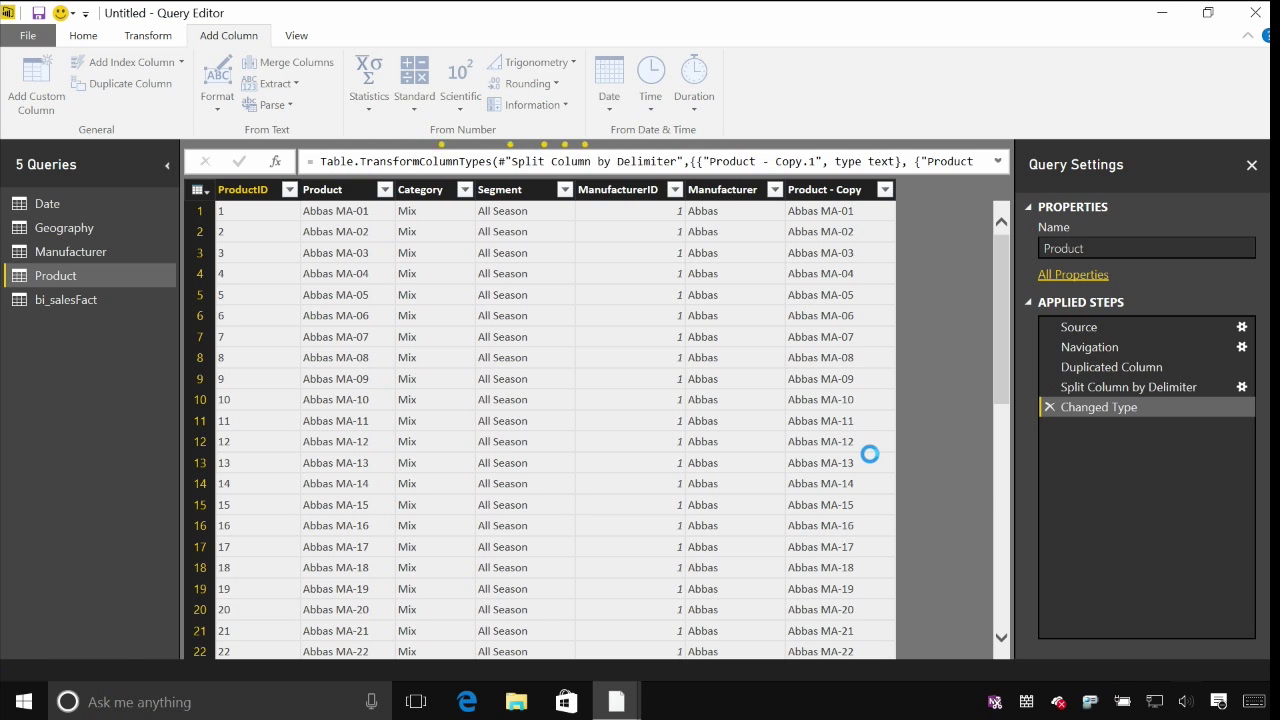
Remove the Product - Copy.1 column from the Product query
{"action": "left_click_drag", "start_coordinate": [850, 651], "coordinate": [880, 651]}
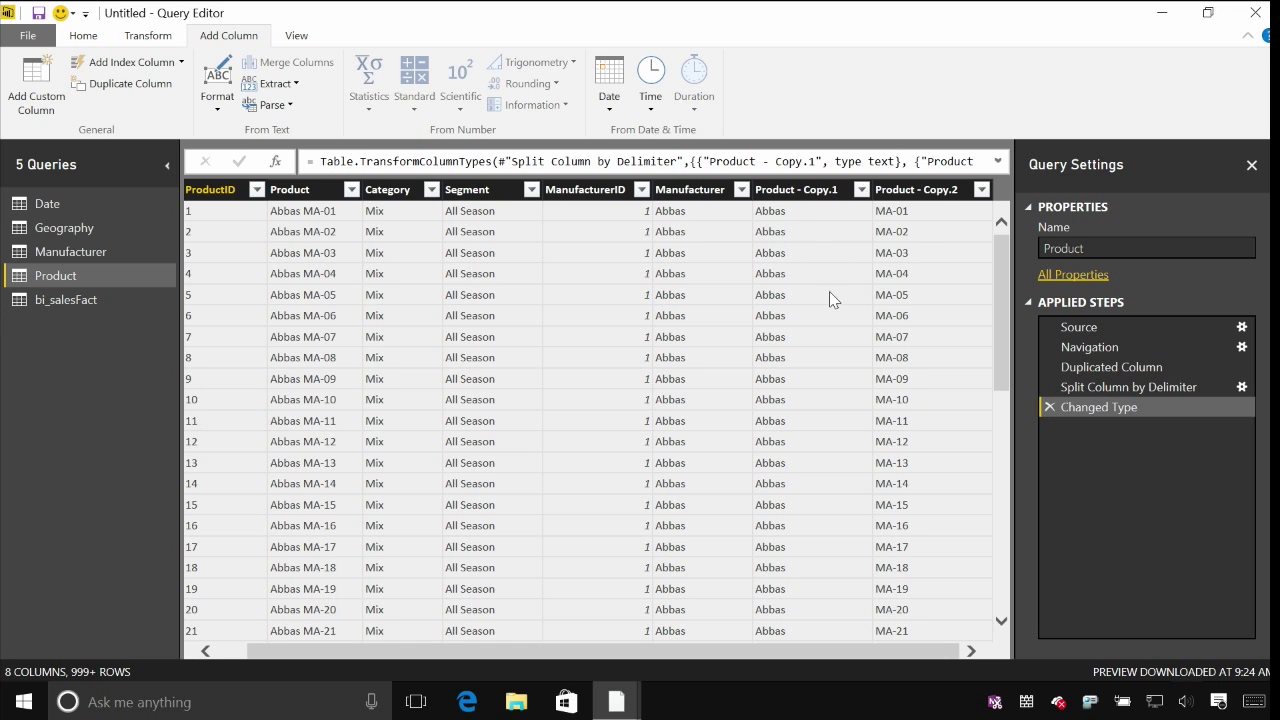
{"action": "left_click", "coordinate": [810, 190]}
{"action": "right_click", "coordinate": [809, 188]}
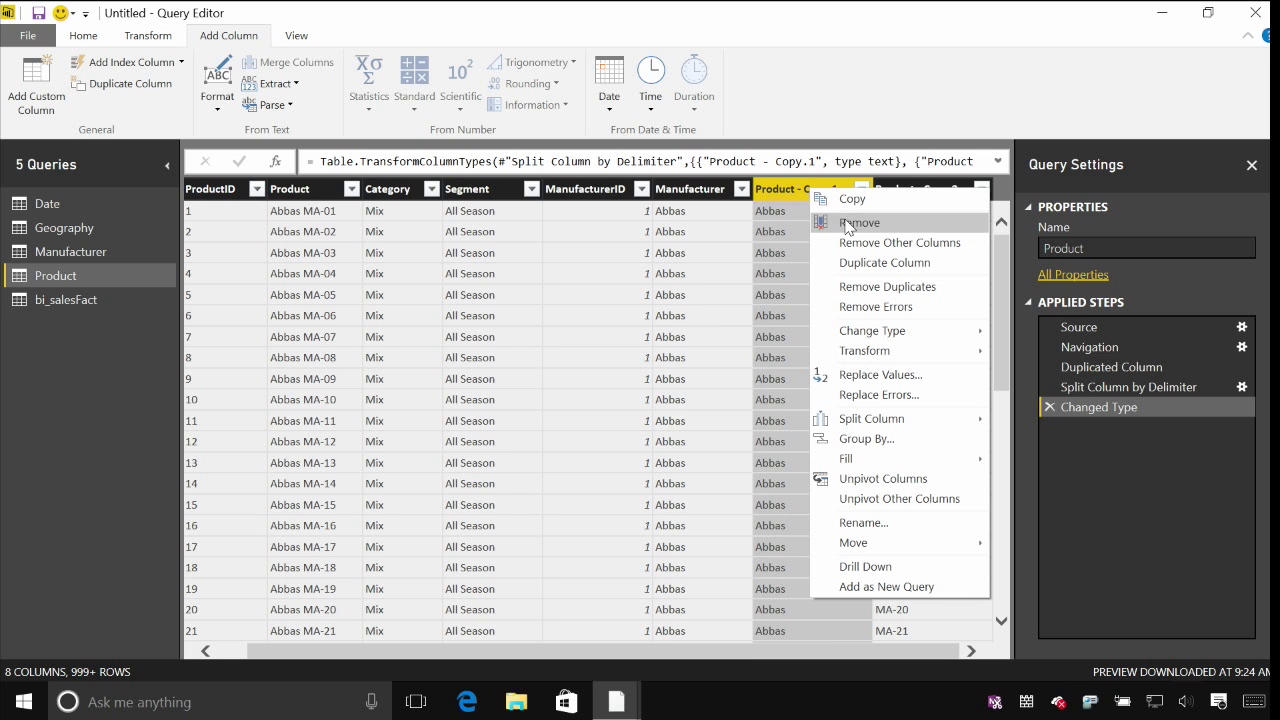
{"action": "left_click", "coordinate": [846, 221]}
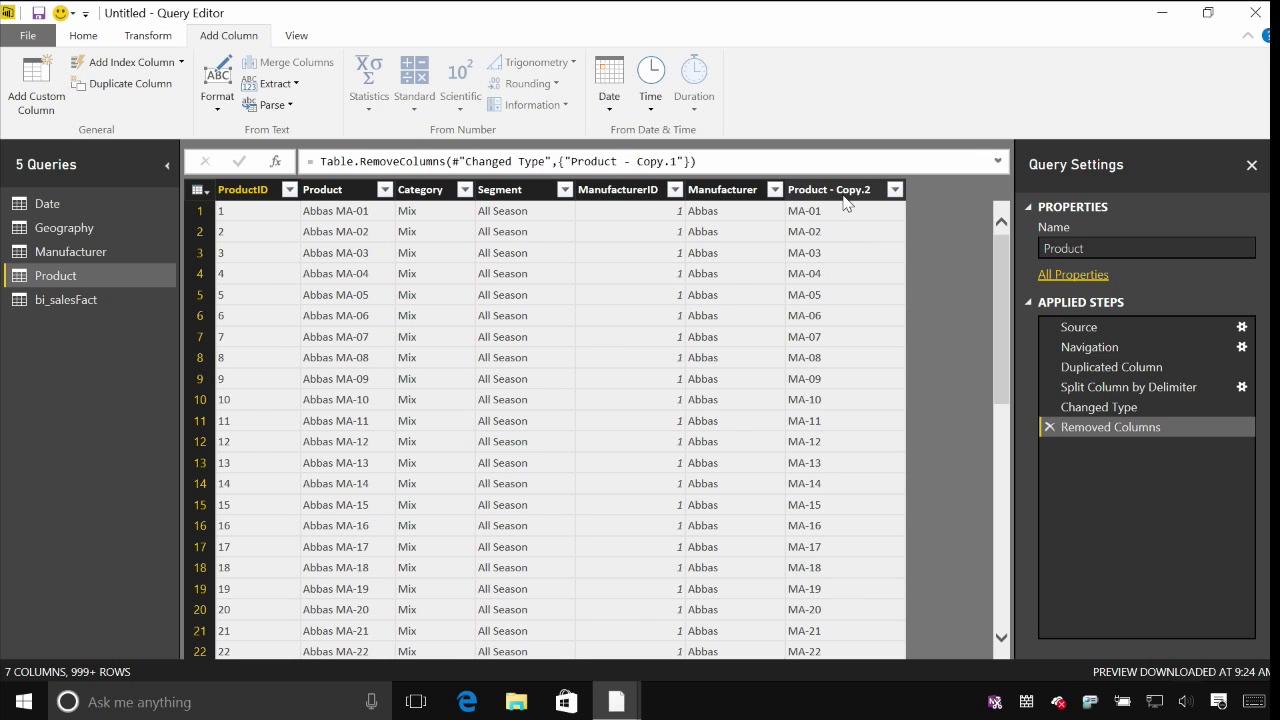
Rename the Product - Copy.2 column as Product Code
{"action": "left_click", "coordinate": [840, 193]}
{"action": "double_click", "coordinate": [831, 190]}
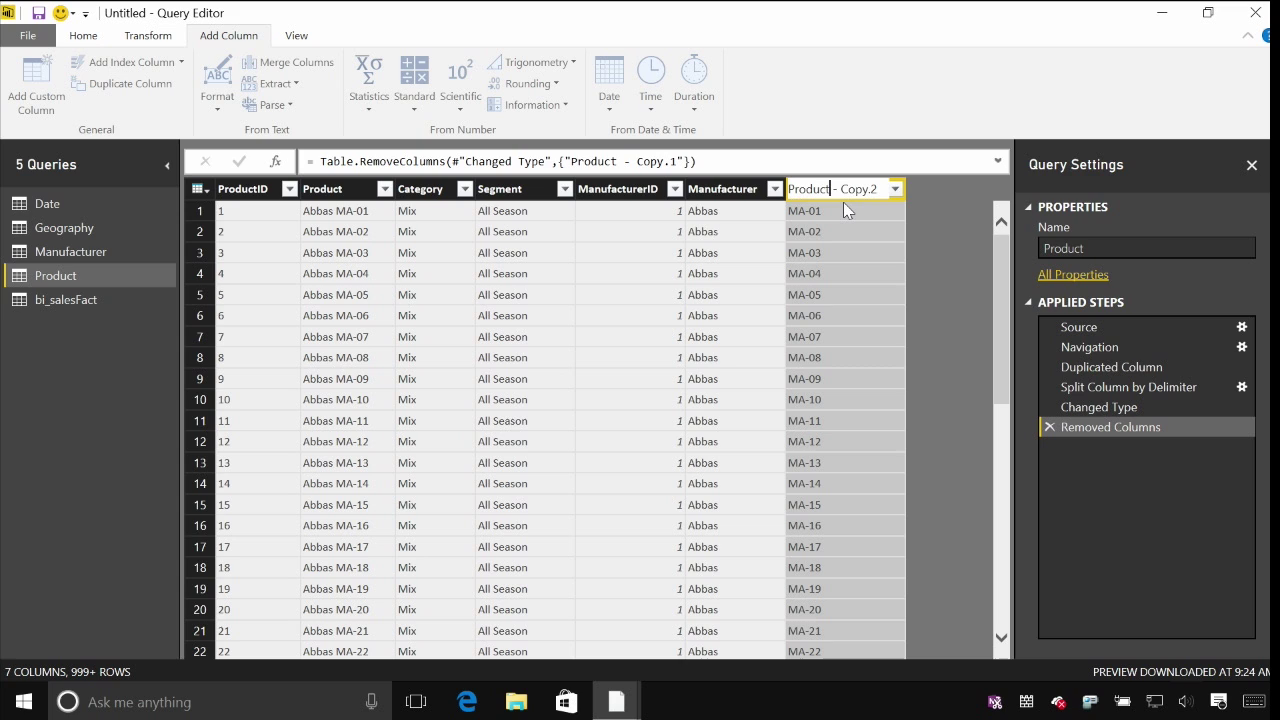
{"action": "key", "text": "shift+End"}
{"action": "type", "text": "Code"}
{"action": "key", "text": "Return"}
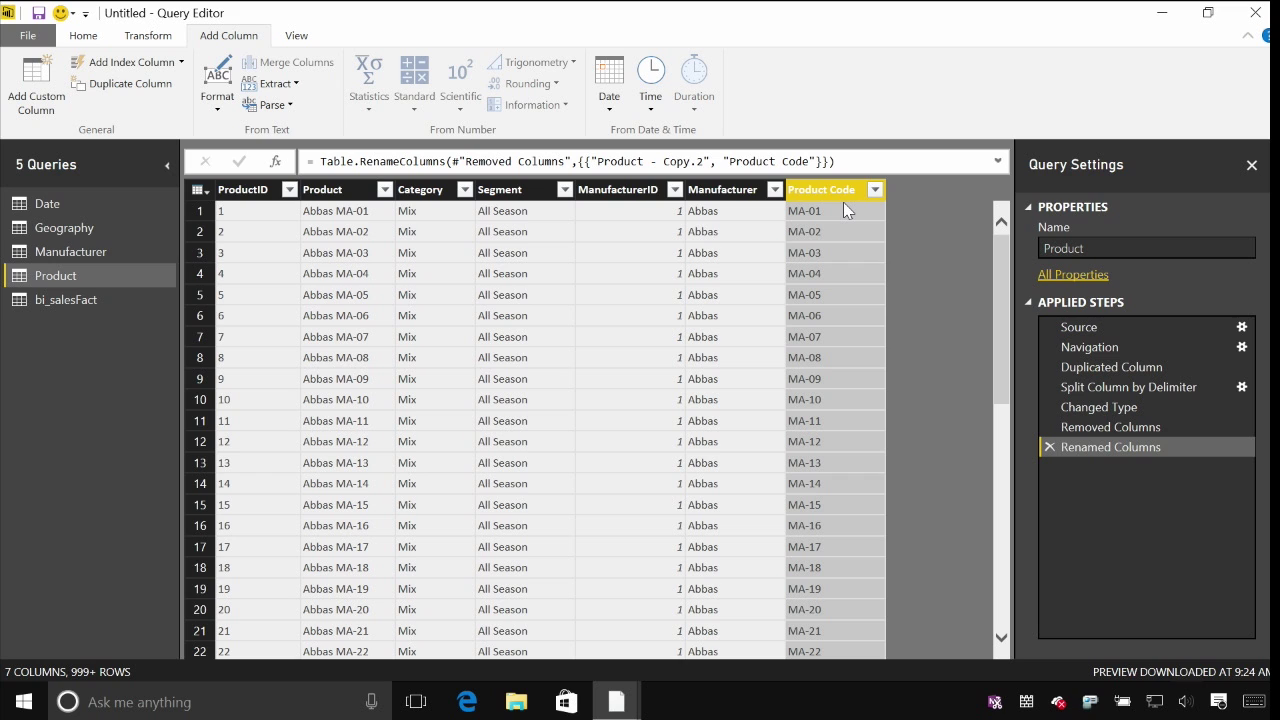
Rename the bi_salesFact query as SalesFact
{"action": "left_click", "coordinate": [70, 300]}
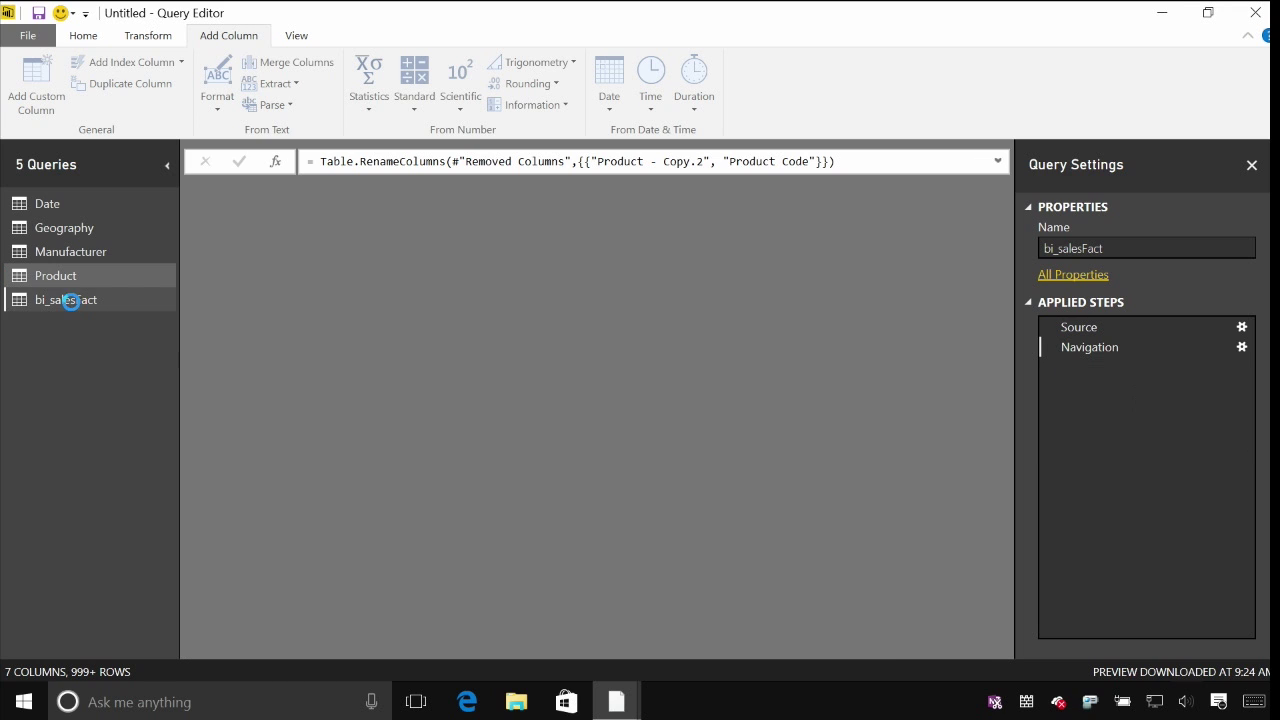
{"action": "left_click", "coordinate": [1064, 248]}
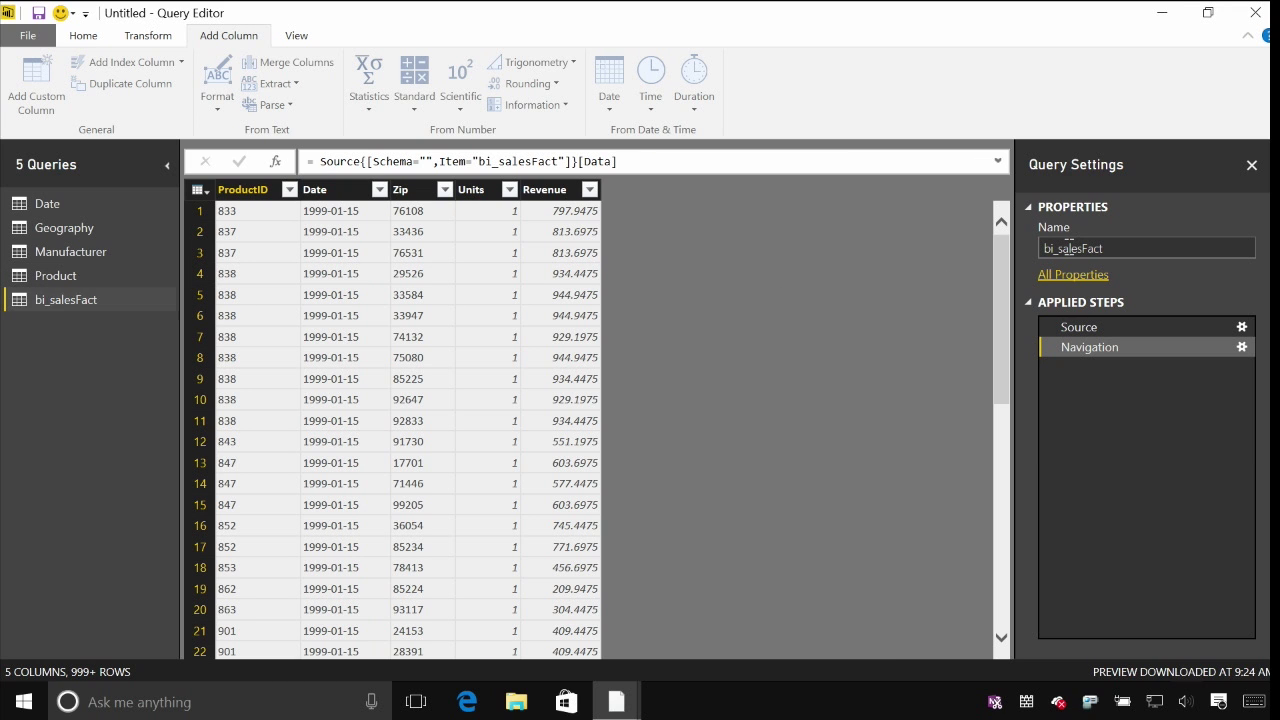
{"action": "key", "text": "Delete"}
{"action": "key", "text": "BackSpace"}
{"action": "key", "text": "BackSpace"}
{"action": "key", "text": "BackSpace"}
{"action": "type", "text": "S"}
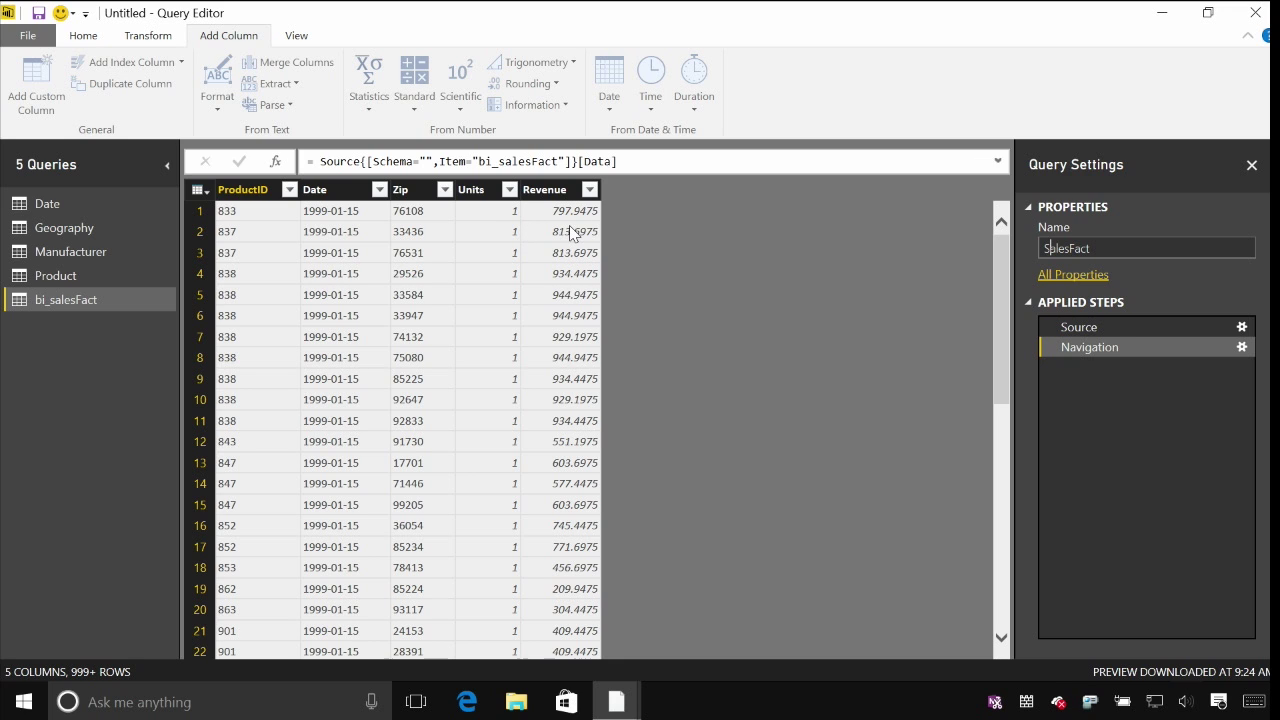
{"action": "key", "text": "Return"}
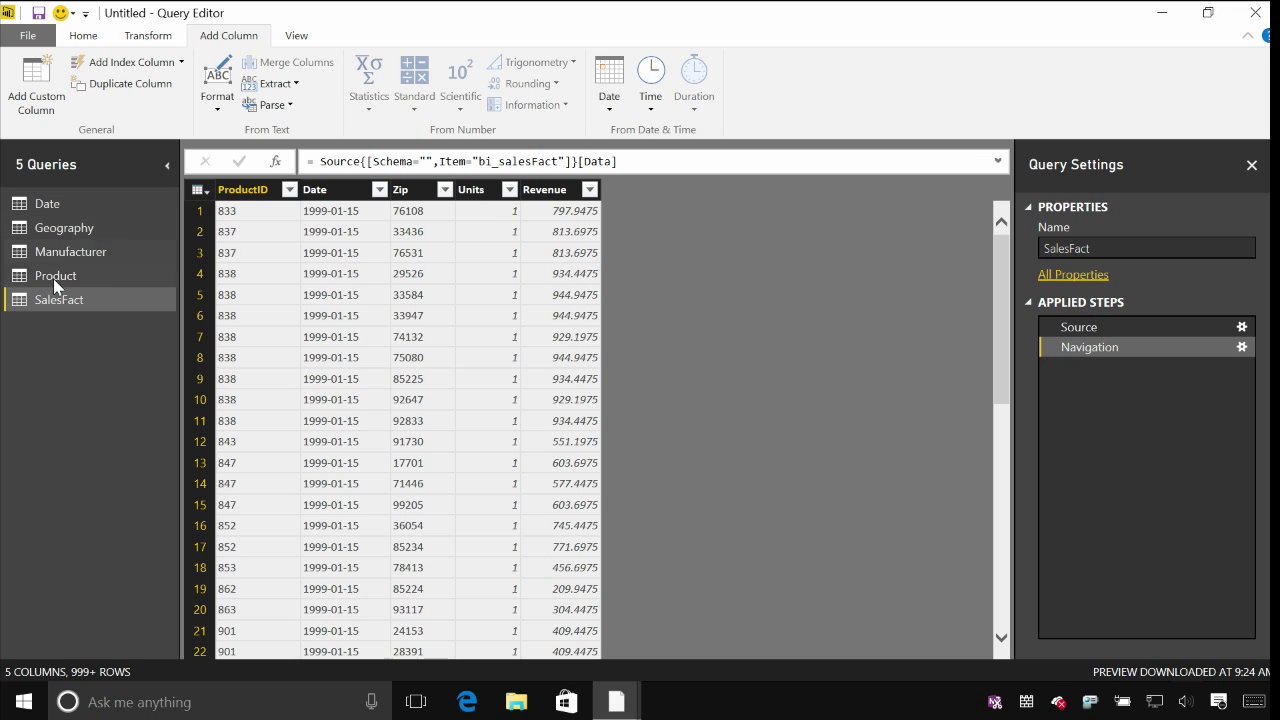
Close the query editor, apply all pending query changes to the model, and check the load progress down to SalesFact
{"action": "left_click", "coordinate": [90, 36]}
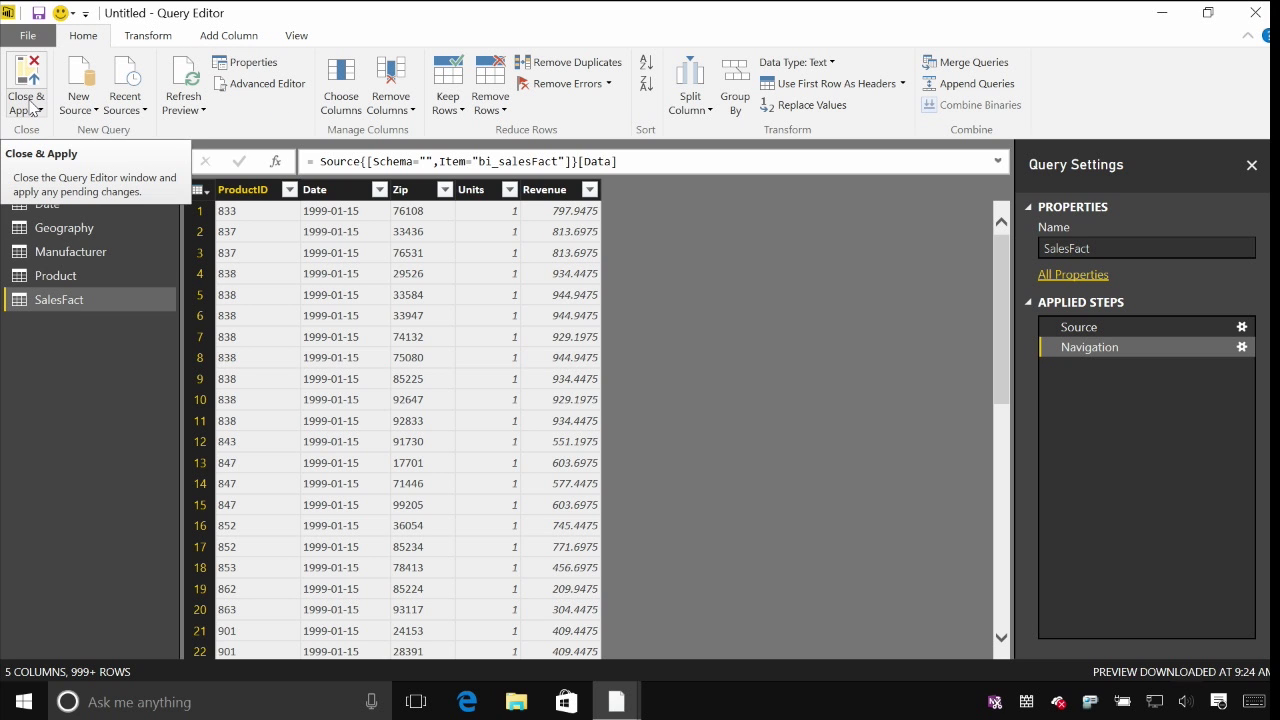
{"action": "left_click", "coordinate": [33, 88]}
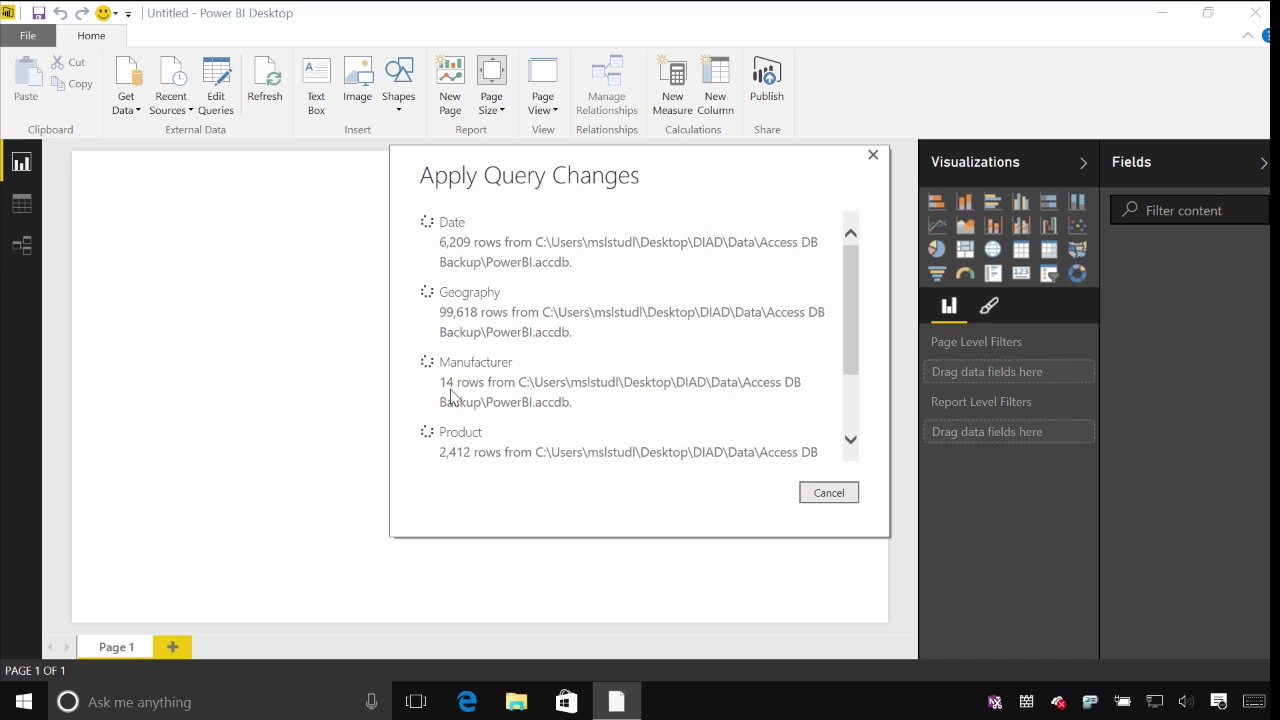
{"action": "left_click_drag", "start_coordinate": [849, 310], "coordinate": [849, 366]}
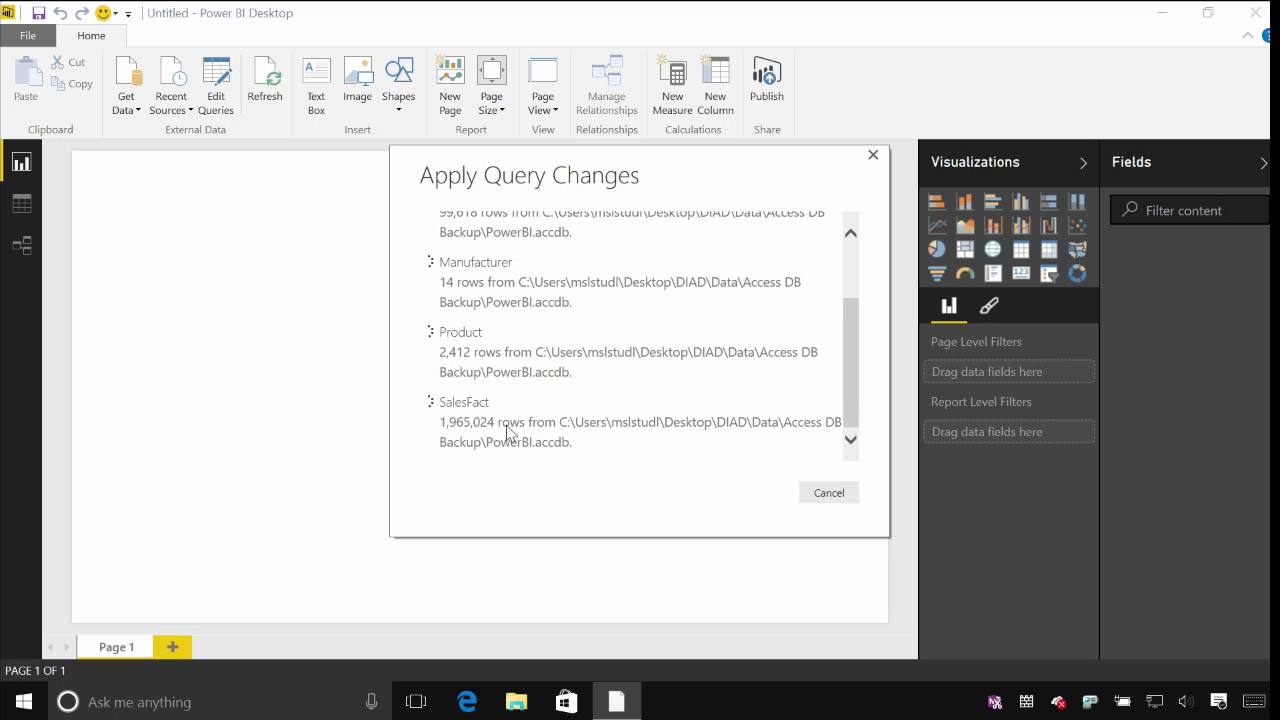